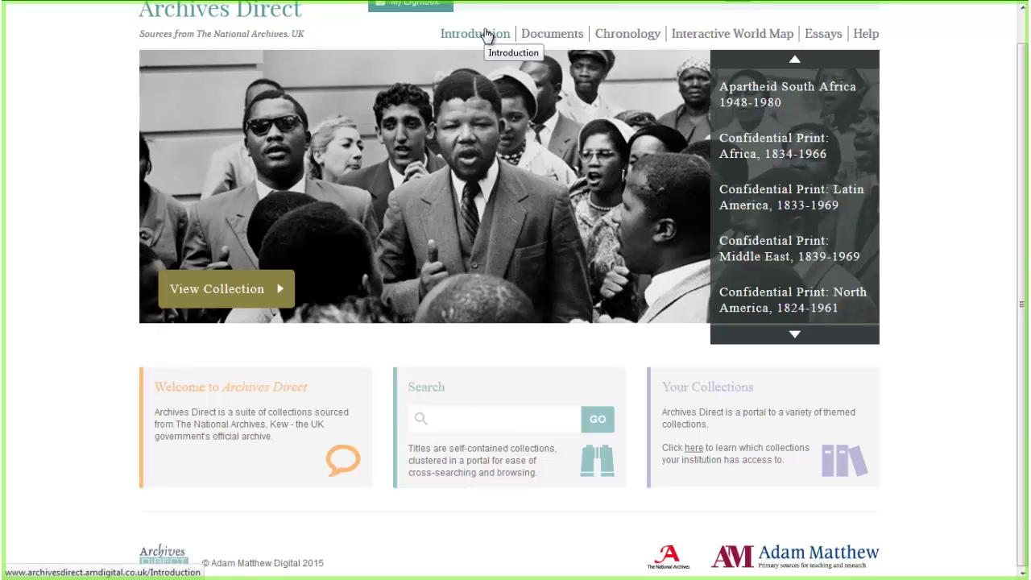
Open the portal's Introduction page listing the ten National Archives collections
left_click(486, 36)
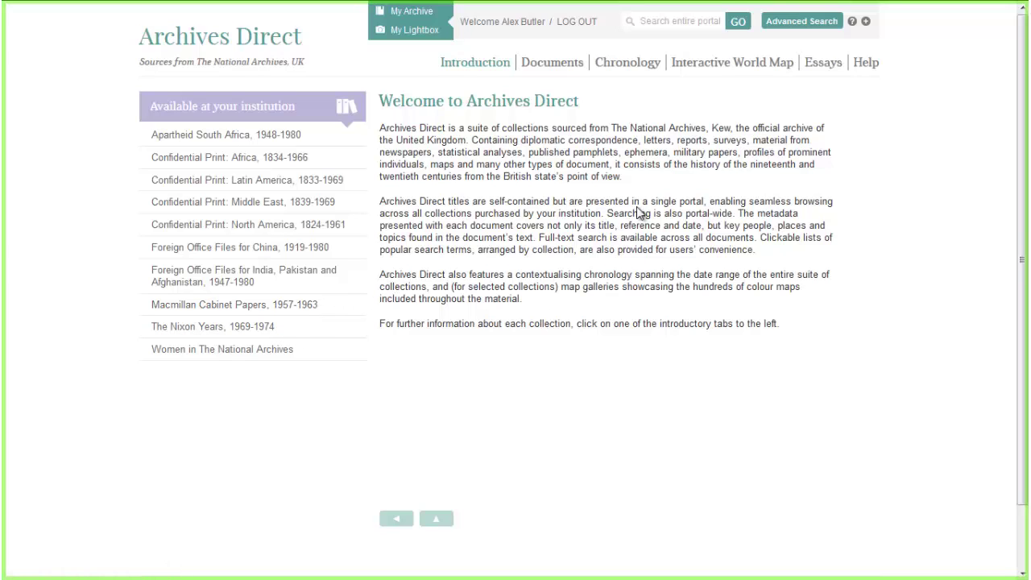
Return to the Archives Direct home page with its featured-collections carousel
left_click(256, 54)
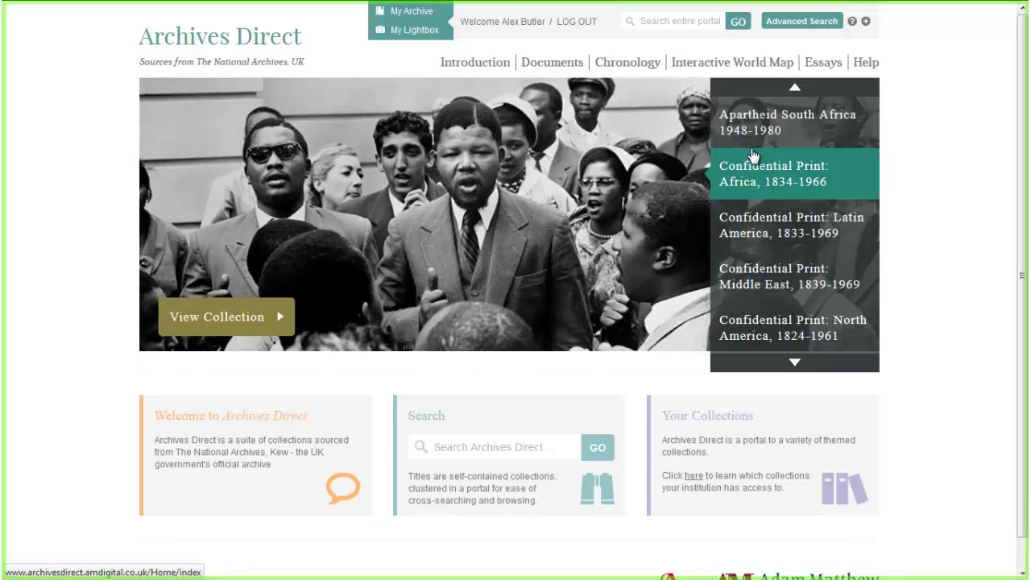
Open the featured Apartheid South Africa 1948-1980 collection and its introduction
left_click(242, 318)
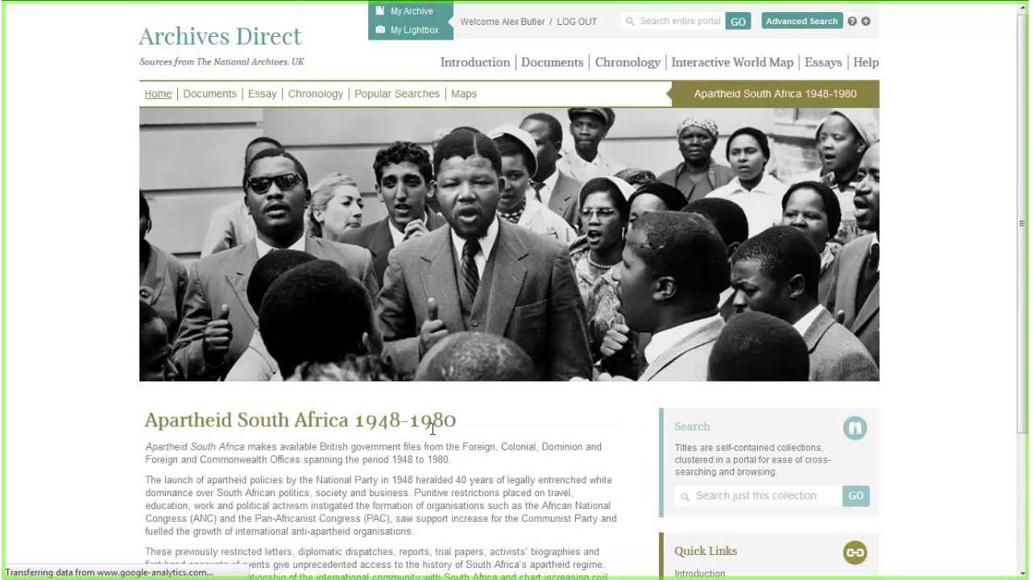
scroll(432, 429, "down", 3)
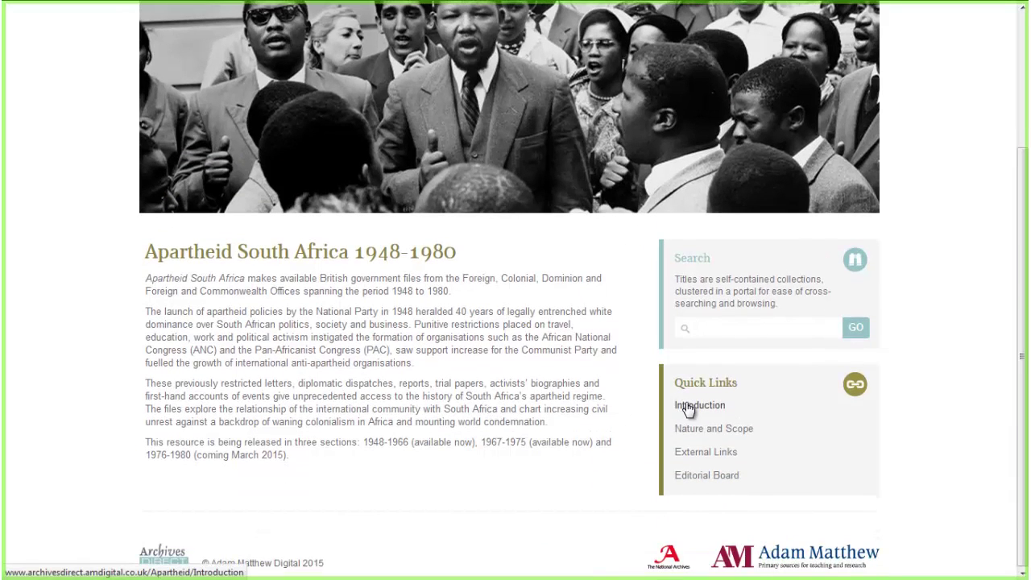
left_click(689, 407)
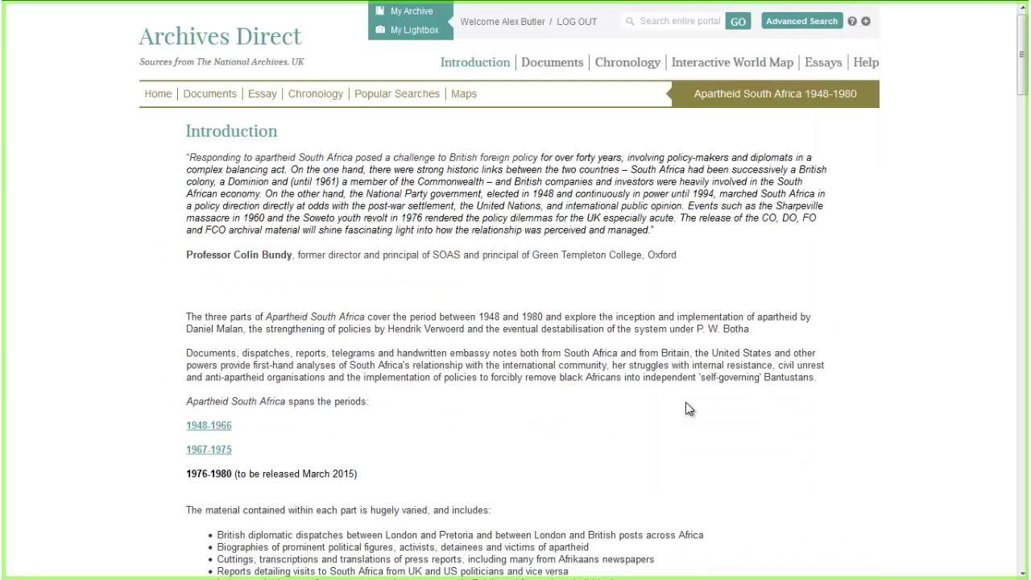
Read the collection introduction's list of file series, then return to the portal Introduction page
scroll(575, 338, "down", 2)
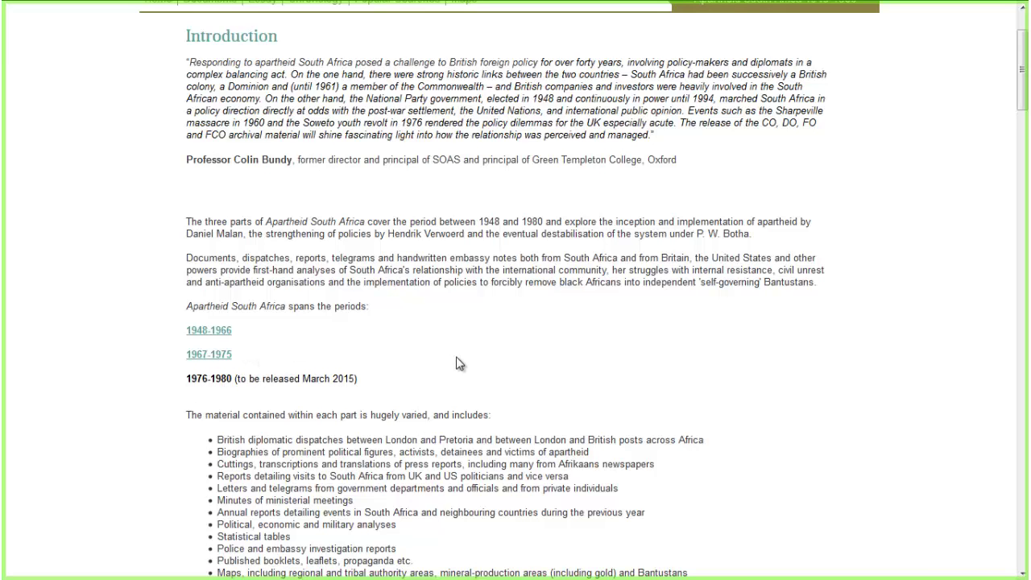
scroll(458, 359, "down", 2)
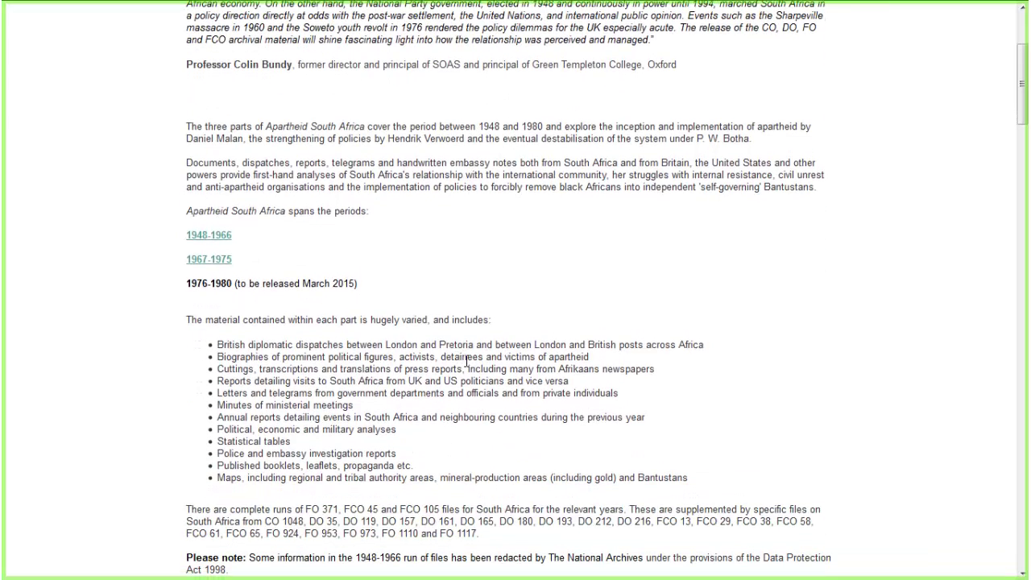
scroll(477, 352, "down", 2)
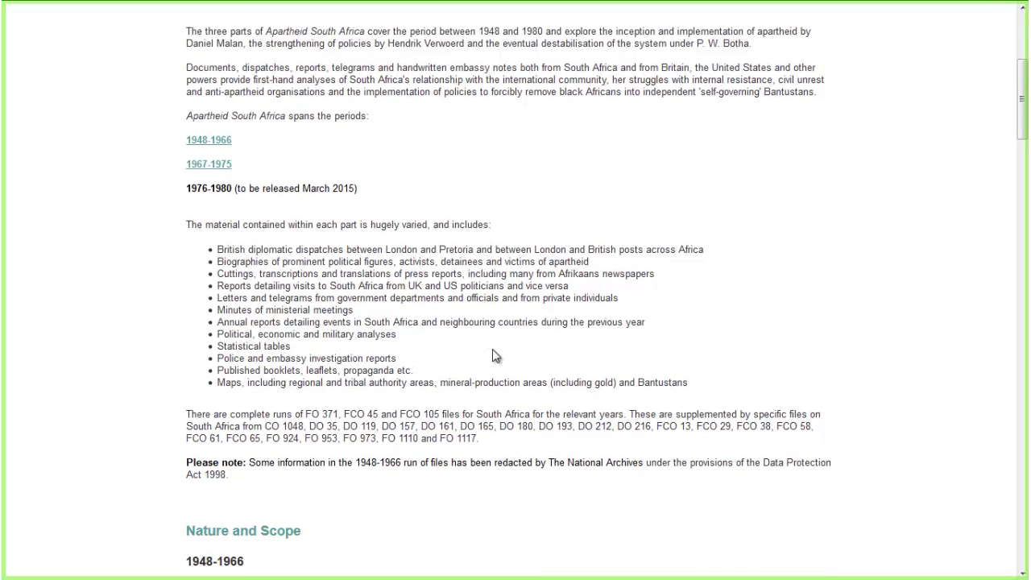
left_click_drag(425, 416, 472, 440)
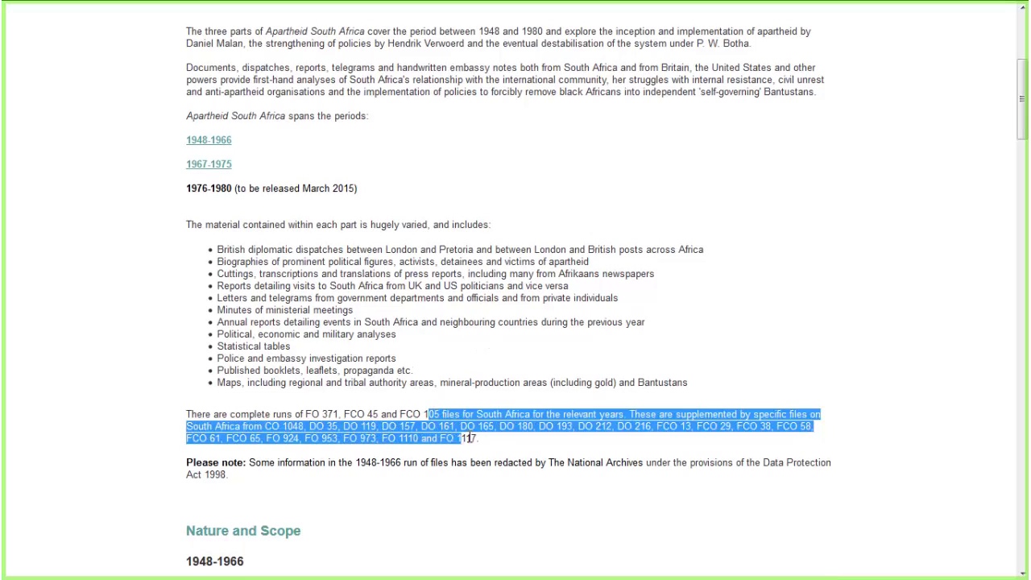
left_click(476, 438)
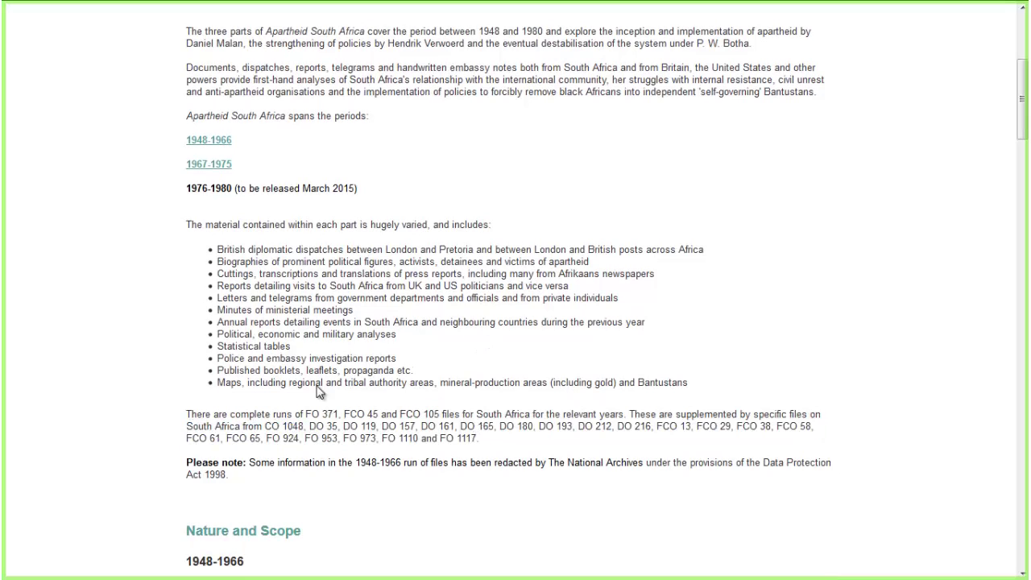
scroll(384, 403, "up", 4)
scroll(384, 400, "up", 2)
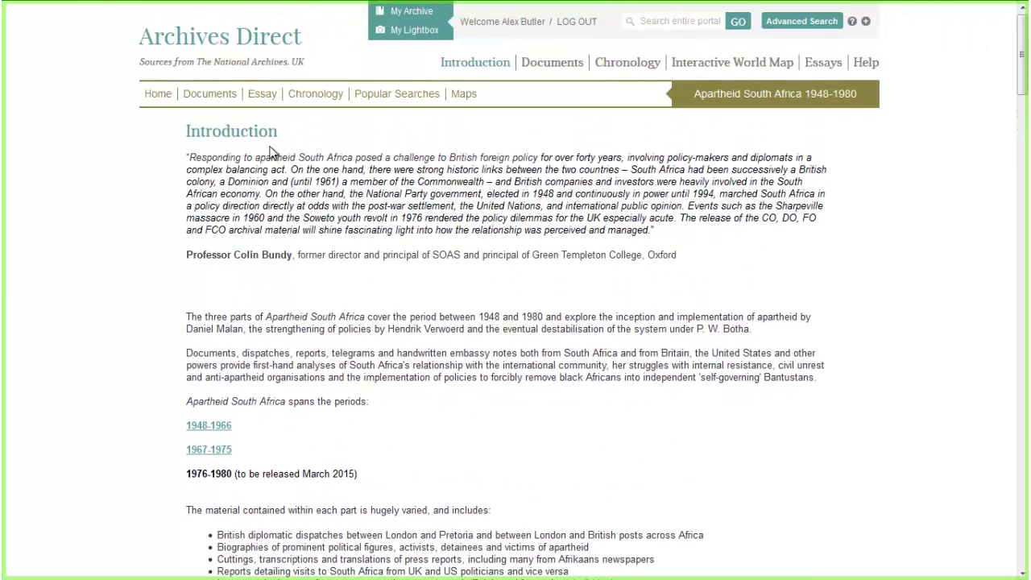
left_click(484, 70)
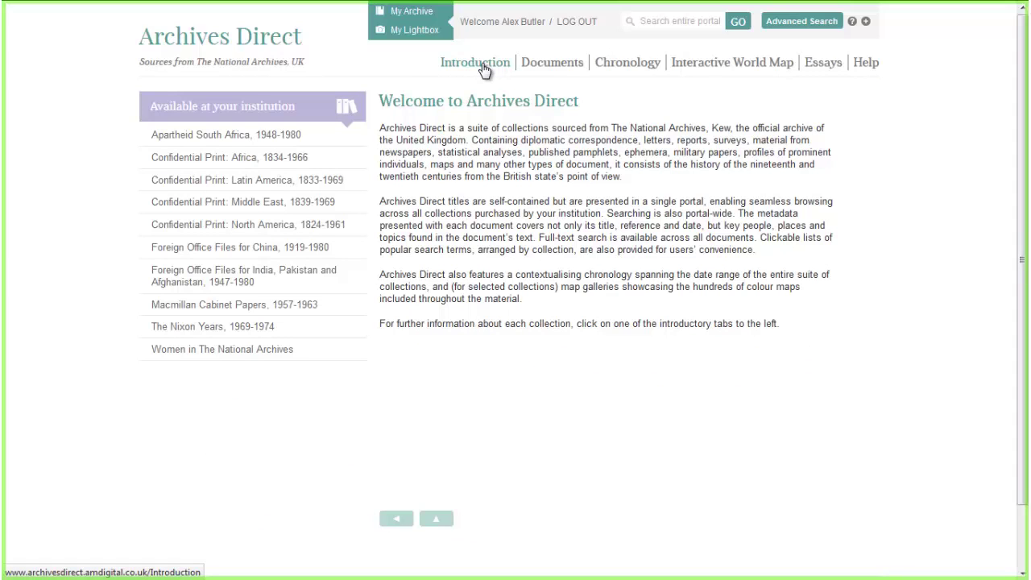
Go back to the home page and bring up the Advanced Search form
left_click(251, 41)
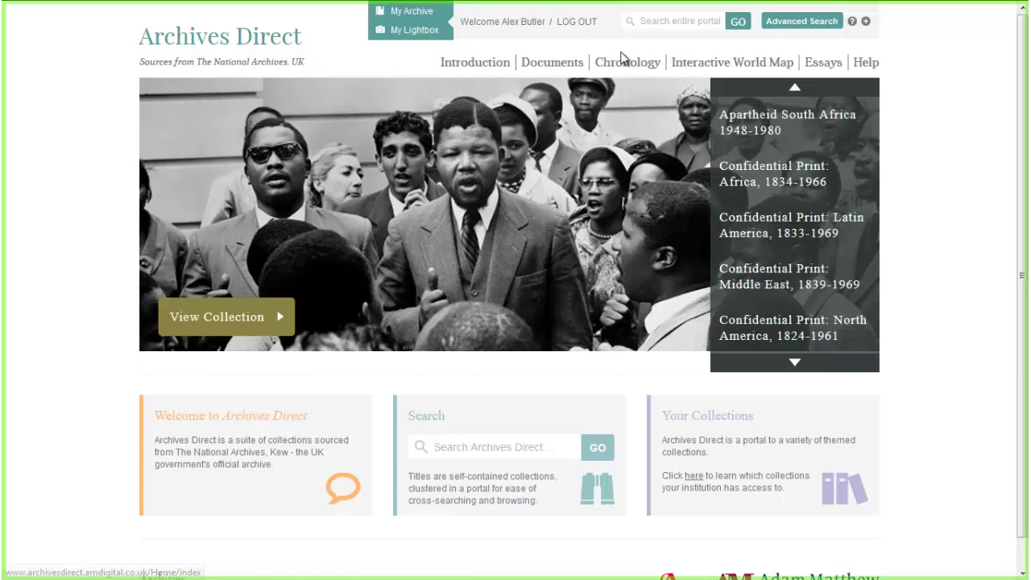
left_click(676, 21)
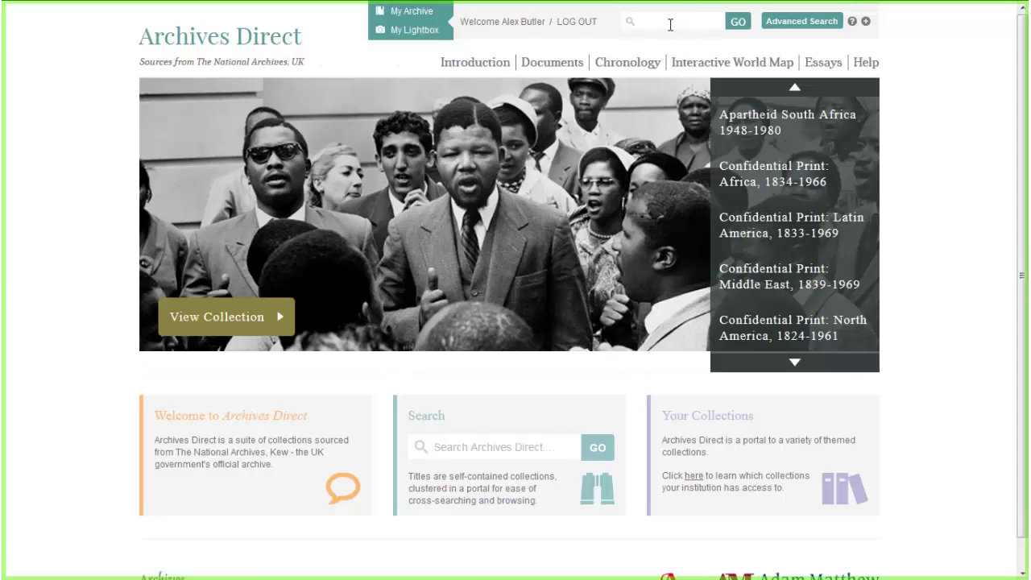
left_click(810, 36)
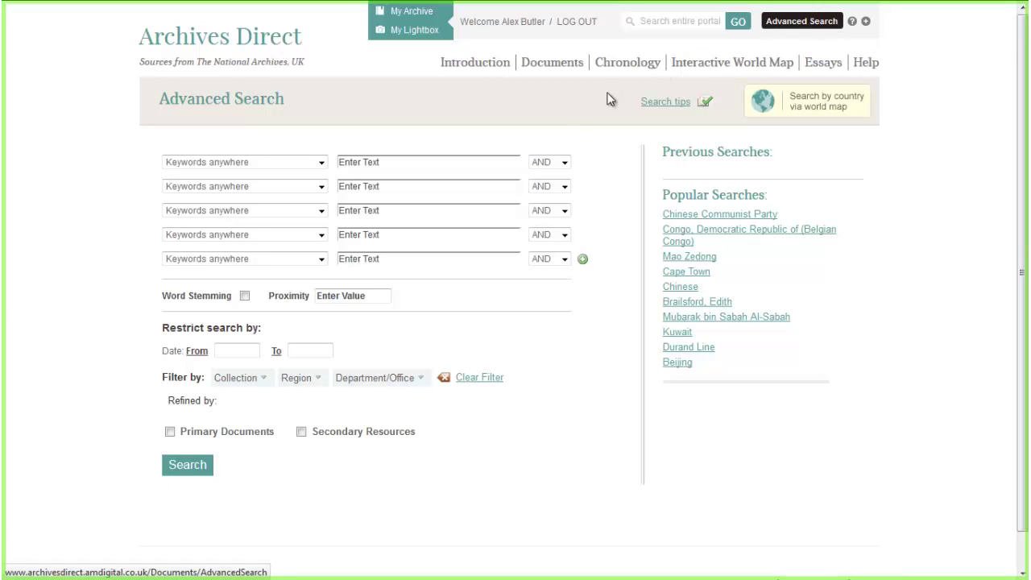
Search for 'mixed marriage' with the collection filter set to Apartheid South Africa, 1948-1980
left_click(462, 160)
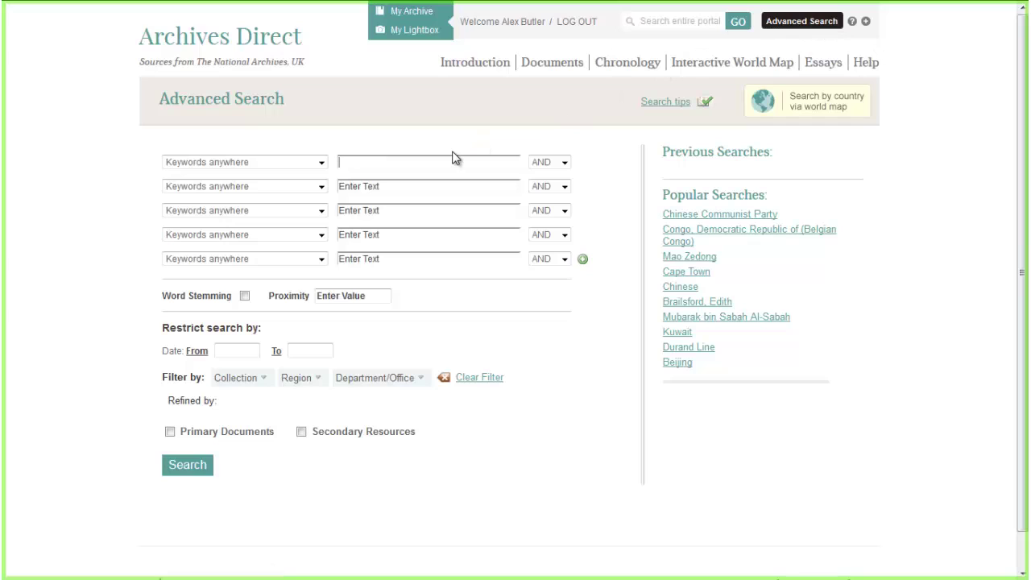
type("\"mic")
type("ed marri")
type("age")
left_click(258, 380)
left_click(232, 408)
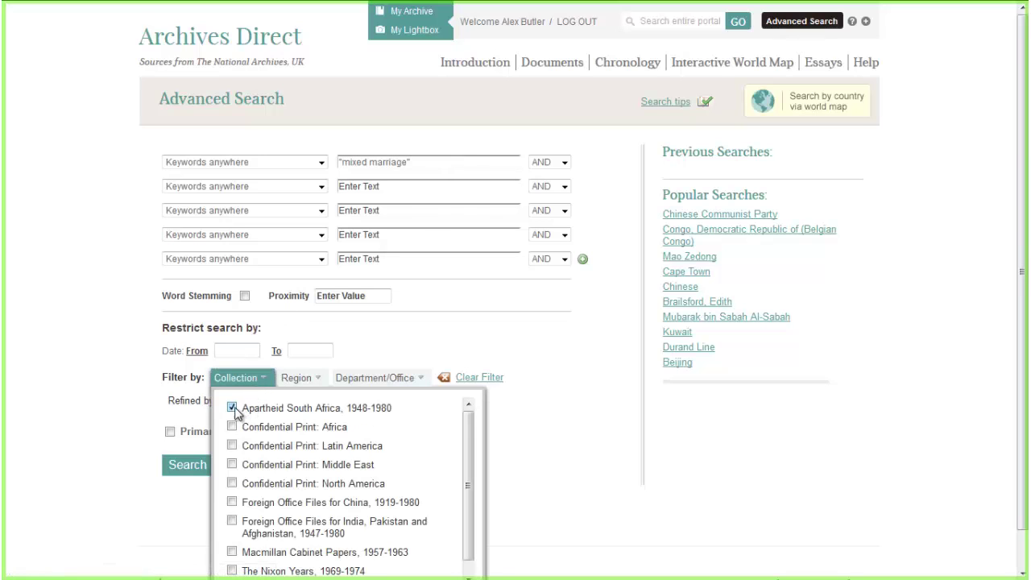
scroll(416, 446, "down", 1)
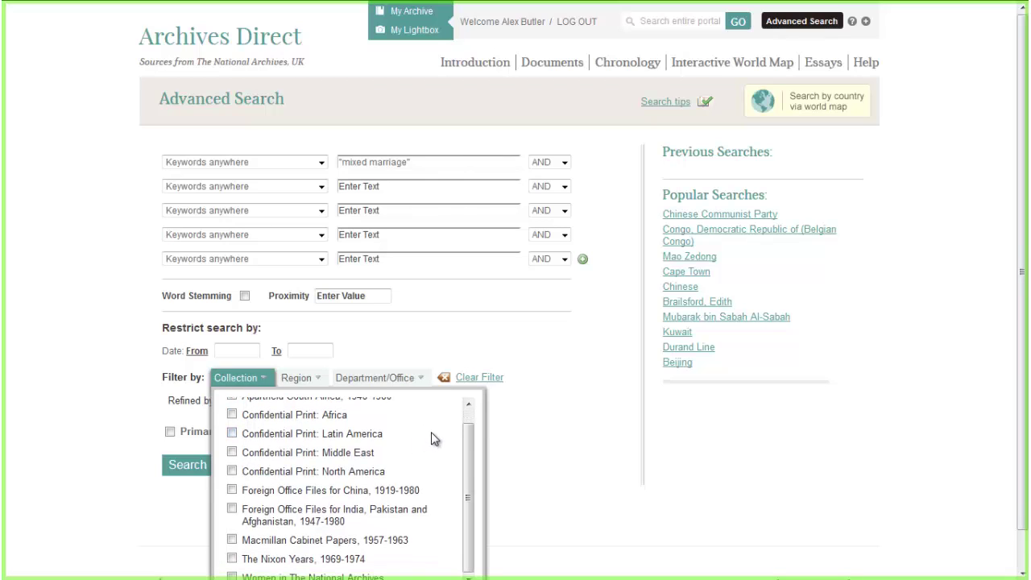
scroll(432, 435, "up", 1)
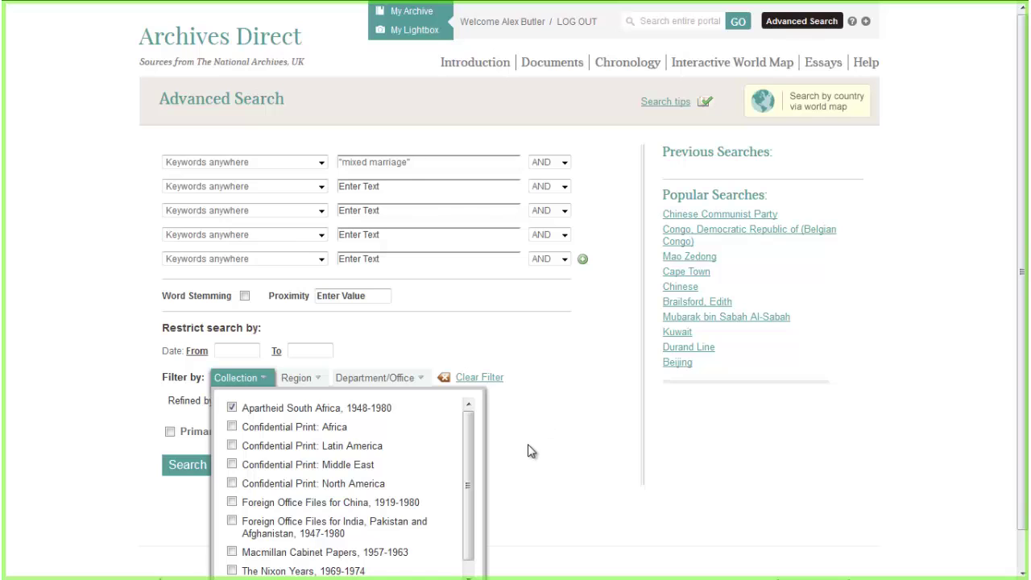
scroll(540, 455, "down", 1)
left_click(245, 551)
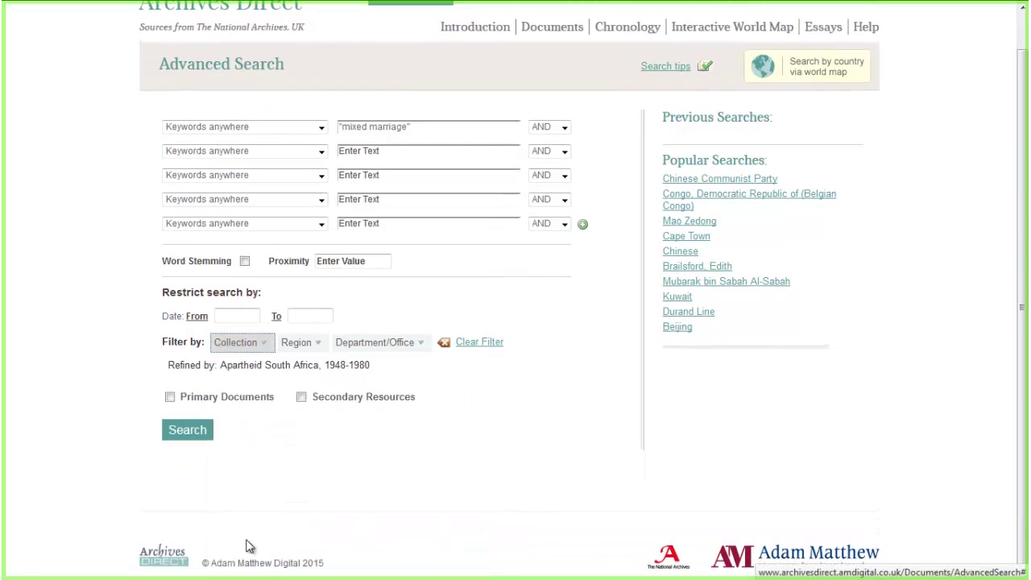
left_click(186, 435)
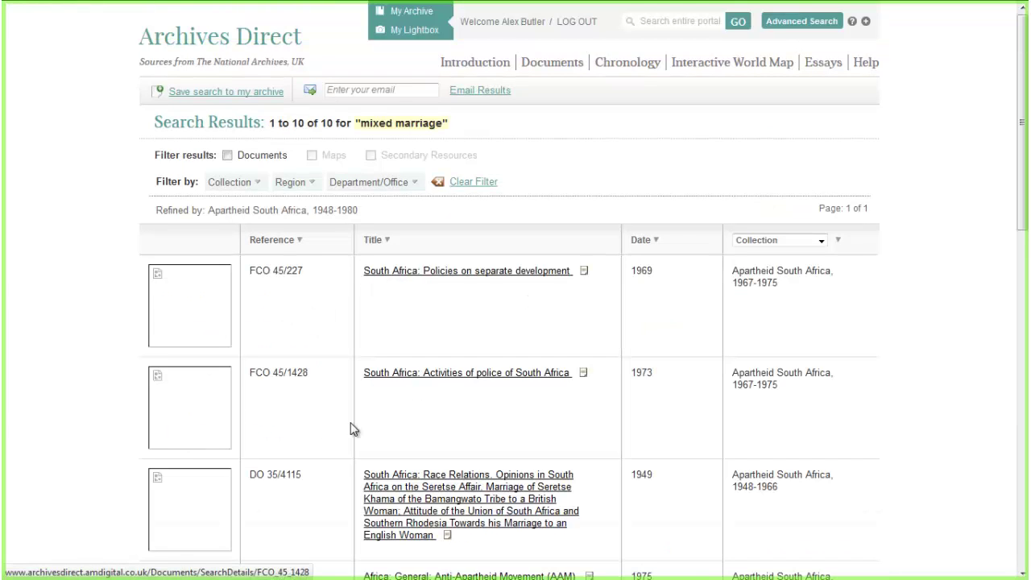
Open result DO 35/3229, the Prohibition of Mixed Marriages Act 1949 document
scroll(546, 306, "down", 3)
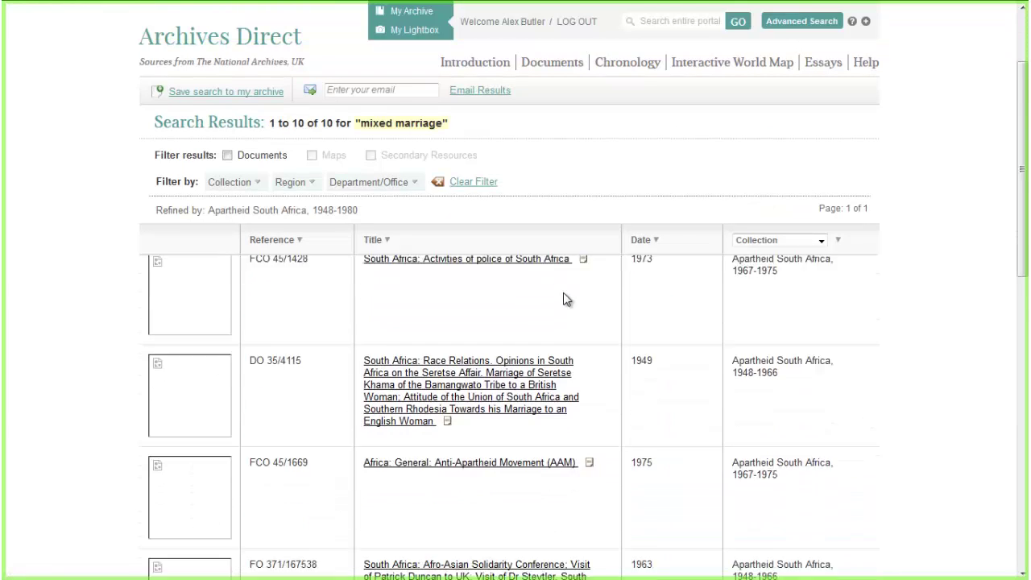
scroll(567, 299, "down", 2)
scroll(601, 330, "down", 3)
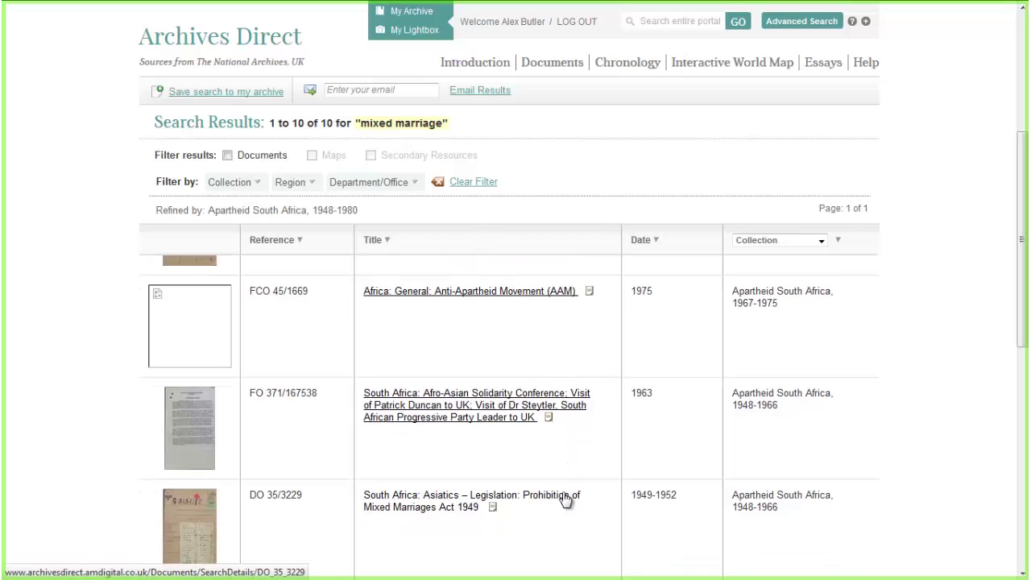
left_click(449, 498)
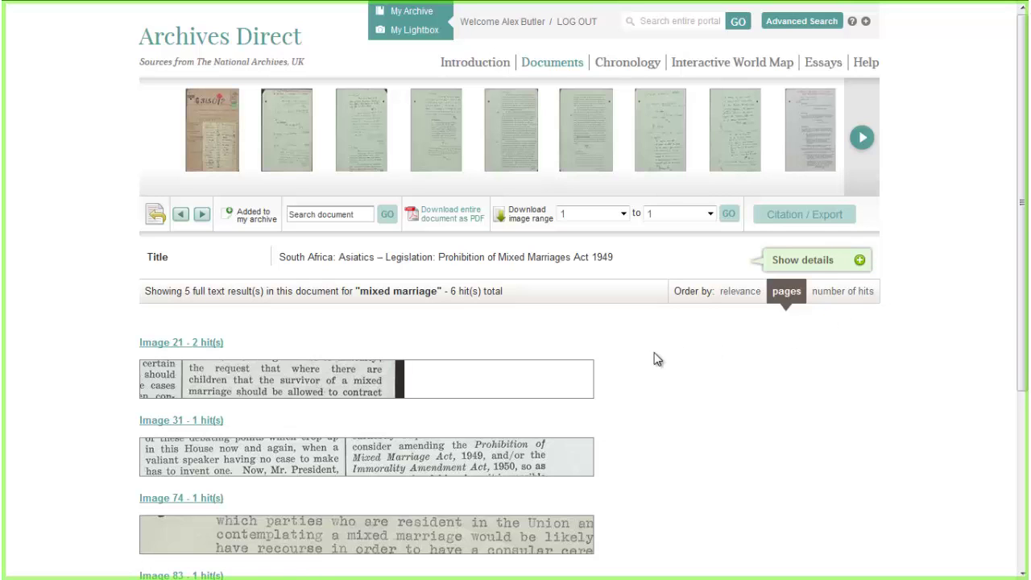
View image 21 with its 2 hits, zooming and panning to read the motion text
scroll(612, 366, "down", 2)
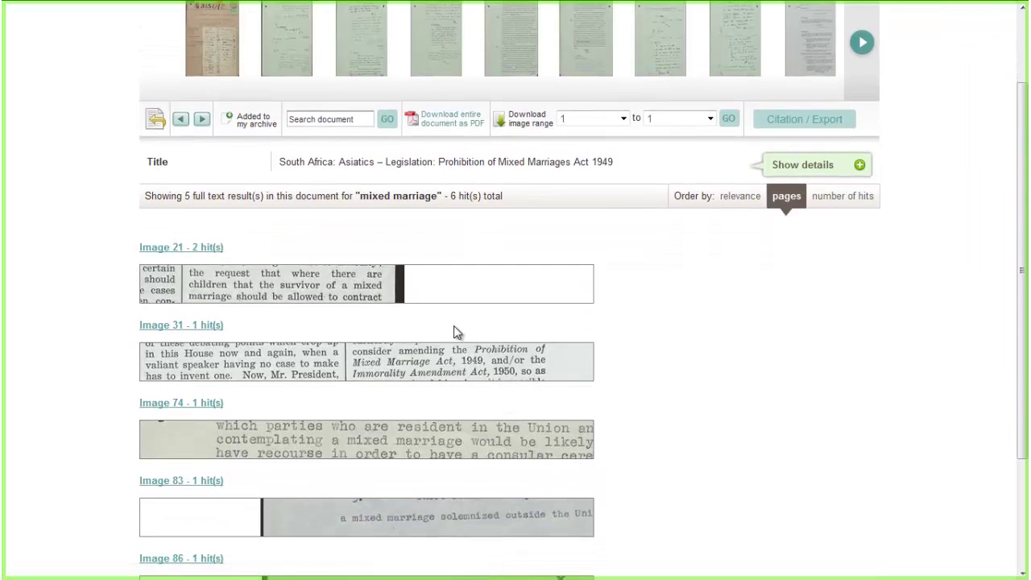
left_click(345, 288)
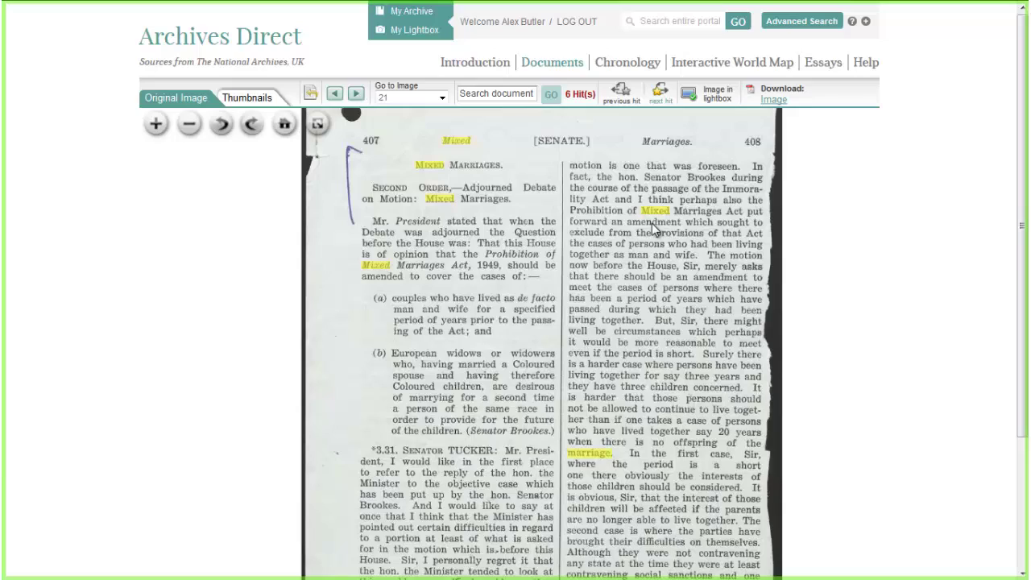
scroll(701, 347, "up", 2)
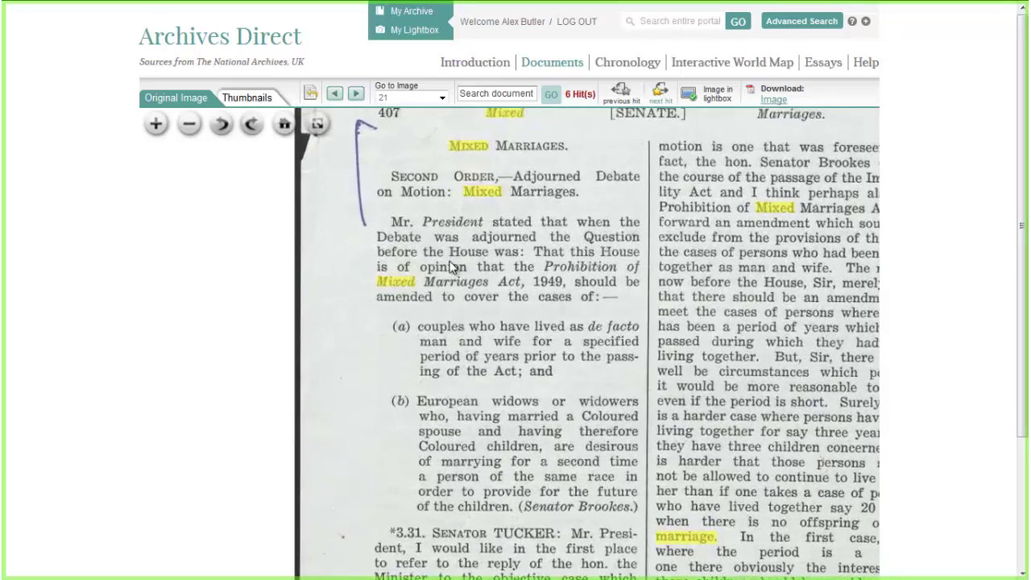
scroll(452, 268, "up", 2)
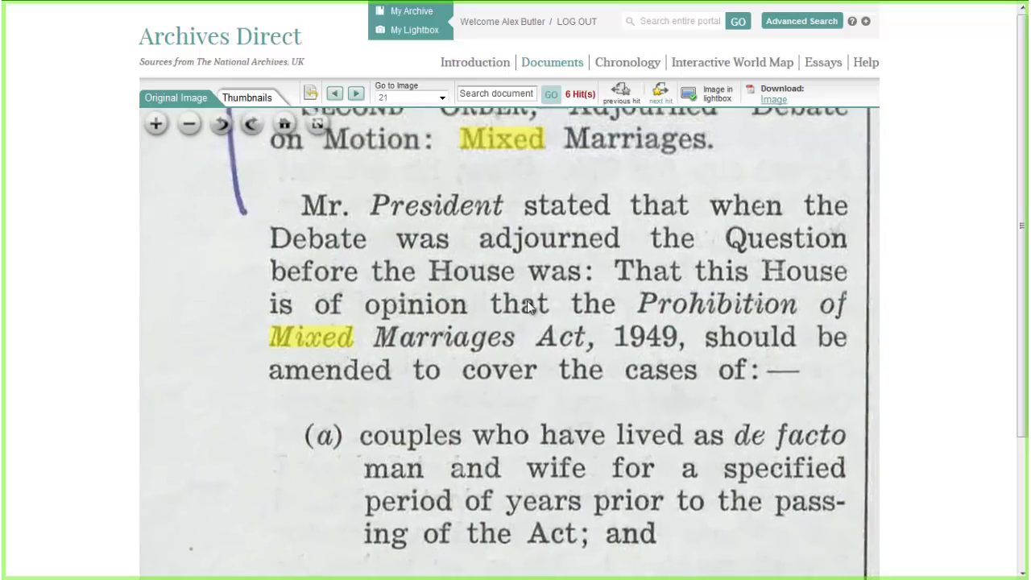
scroll(527, 305, "down", 2)
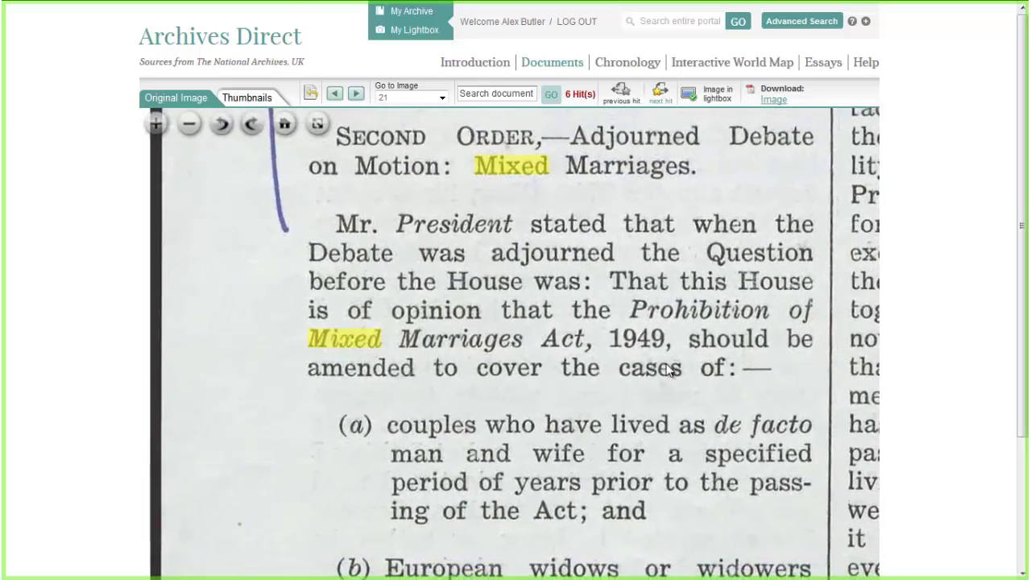
left_click_drag(668, 369, 651, 350)
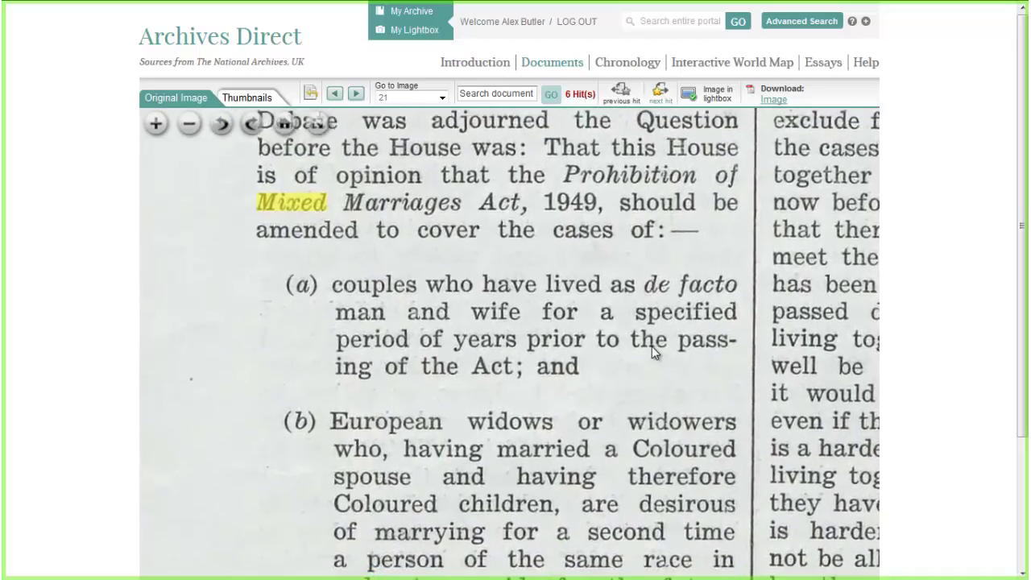
scroll(652, 346, "down", 3)
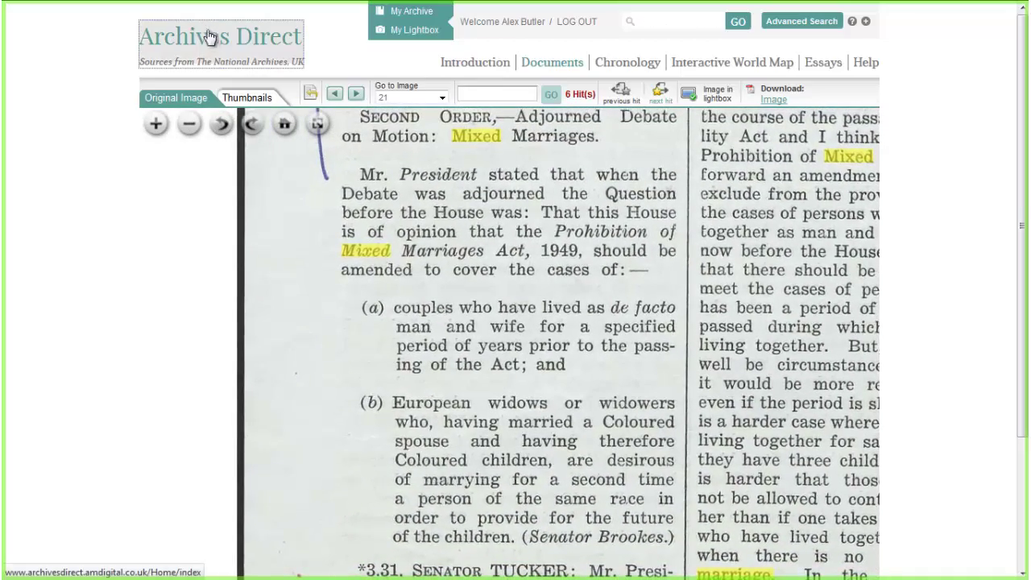
Search the Apartheid South Africa collection for "trial" w/10 "nelson mandela"
left_click(209, 37)
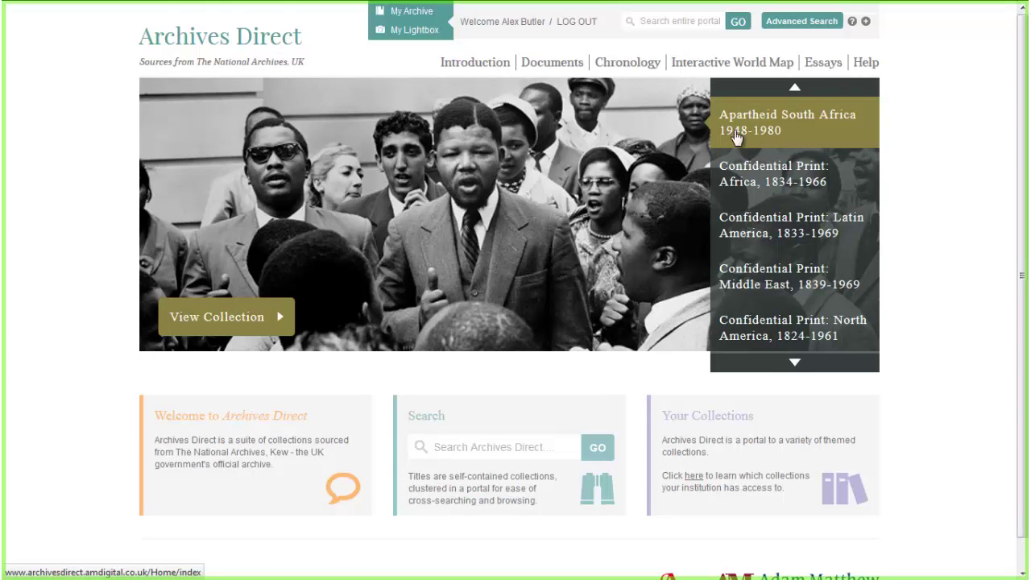
left_click(252, 318)
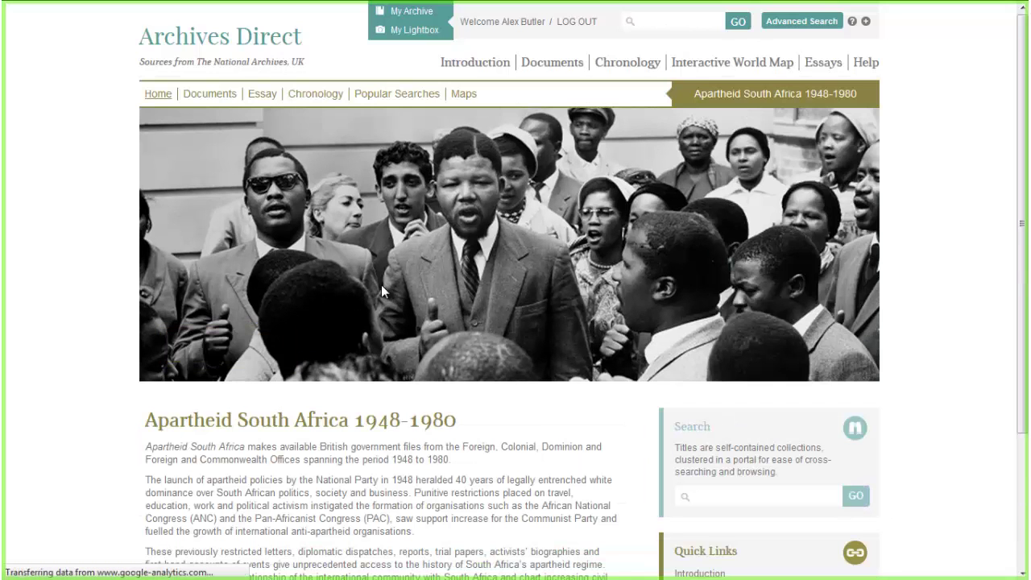
scroll(383, 290, "down", 2)
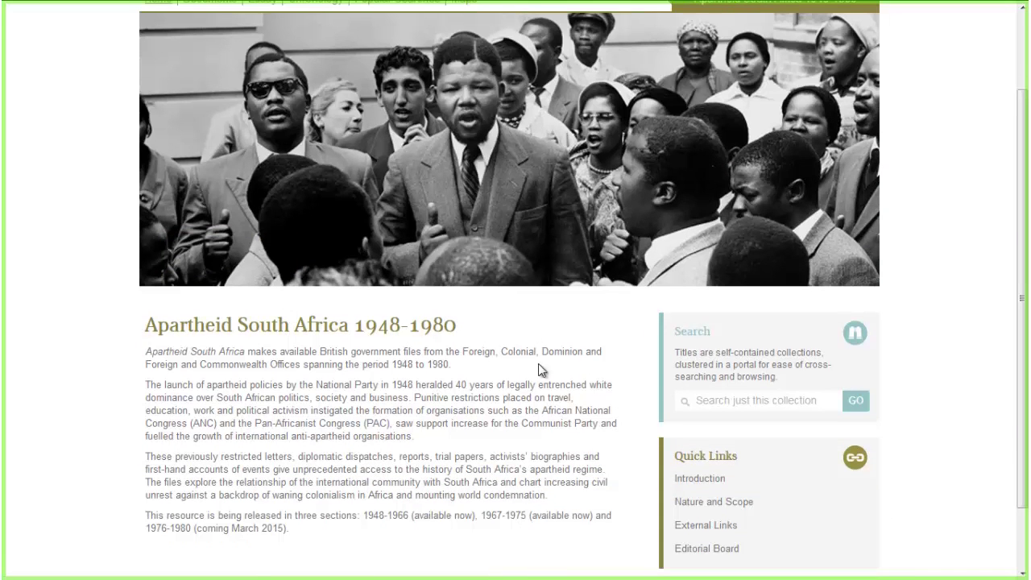
left_click(737, 400)
type("\"trial\" w/10")
type(" Nelson mandela\"")
left_click(856, 400)
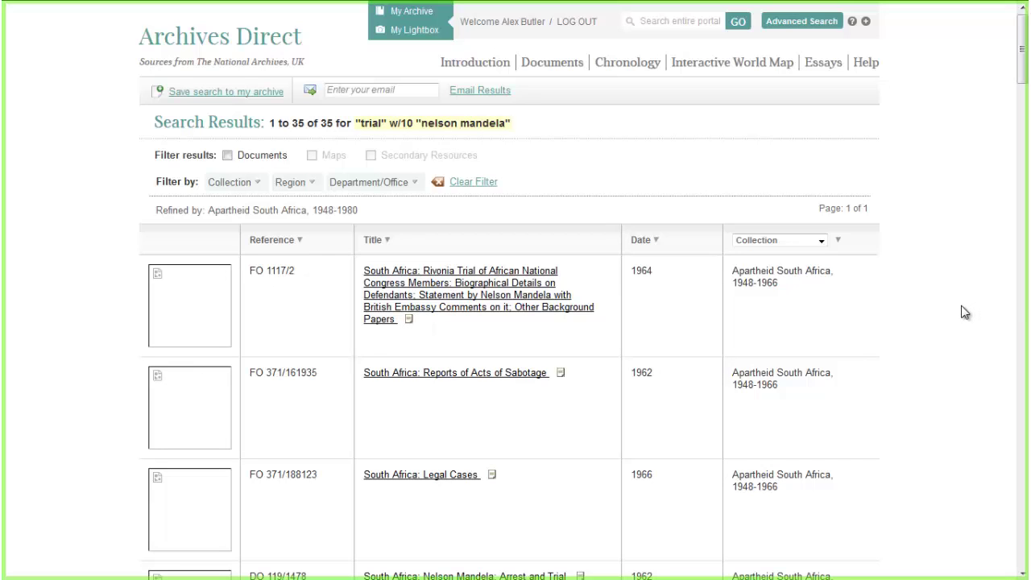
scroll(701, 350, "down", 4)
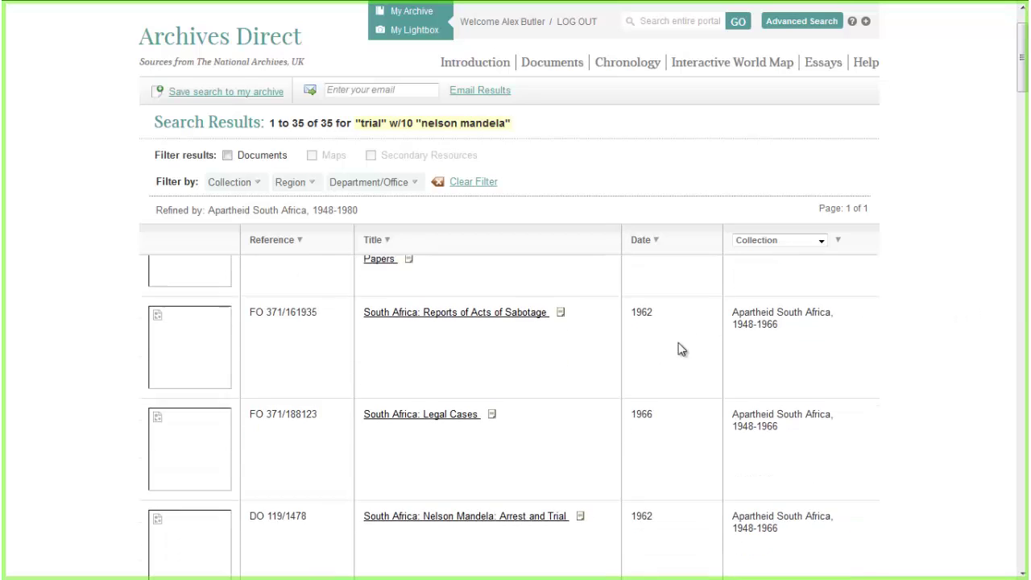
scroll(676, 353, "down", 5)
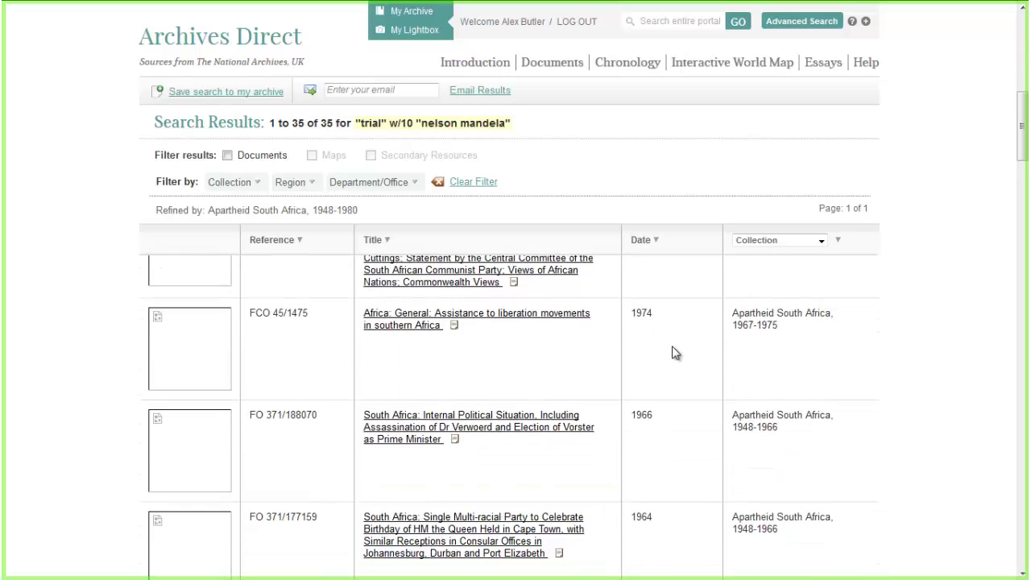
scroll(675, 353, "down", 3)
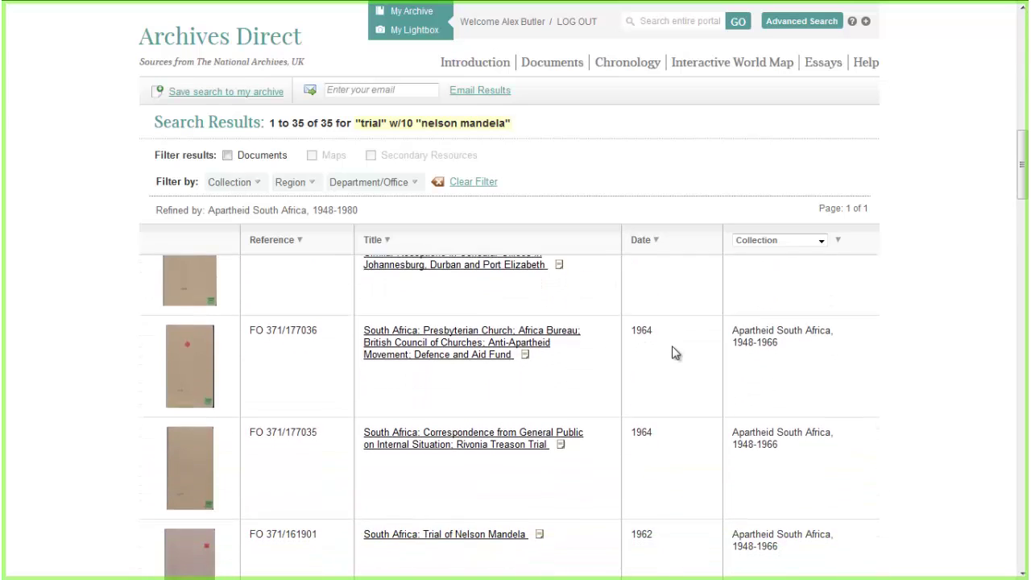
scroll(675, 353, "down", 2)
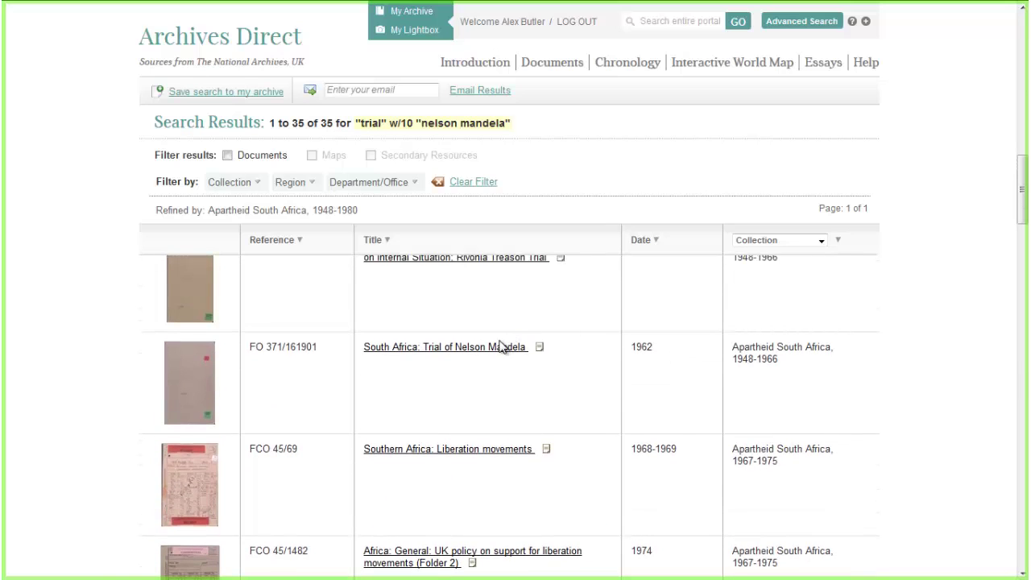
Open FO 371/161901, Trial of Nelson Mandela, and browse its full catalogue details
left_click(489, 348)
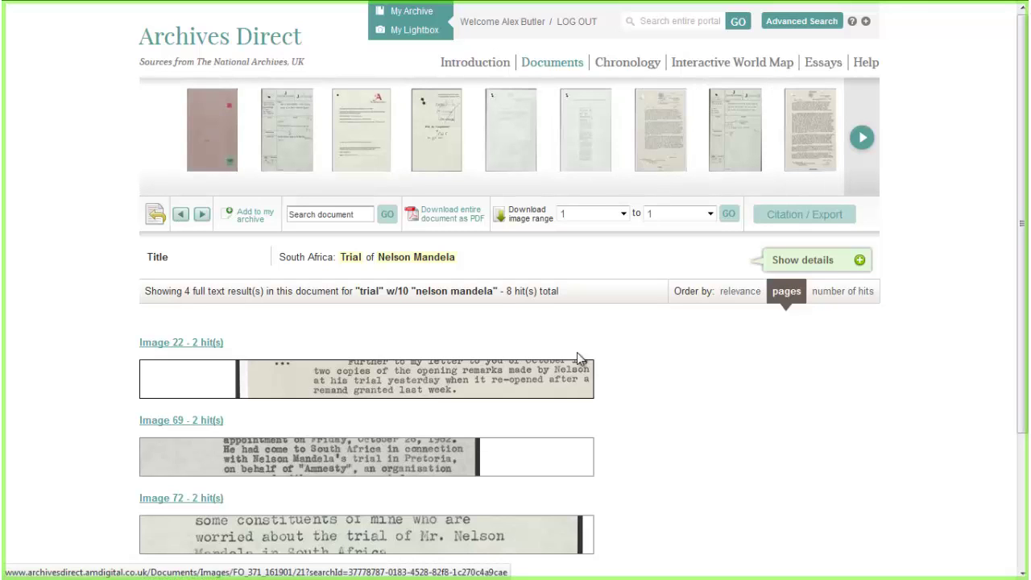
left_click(840, 263)
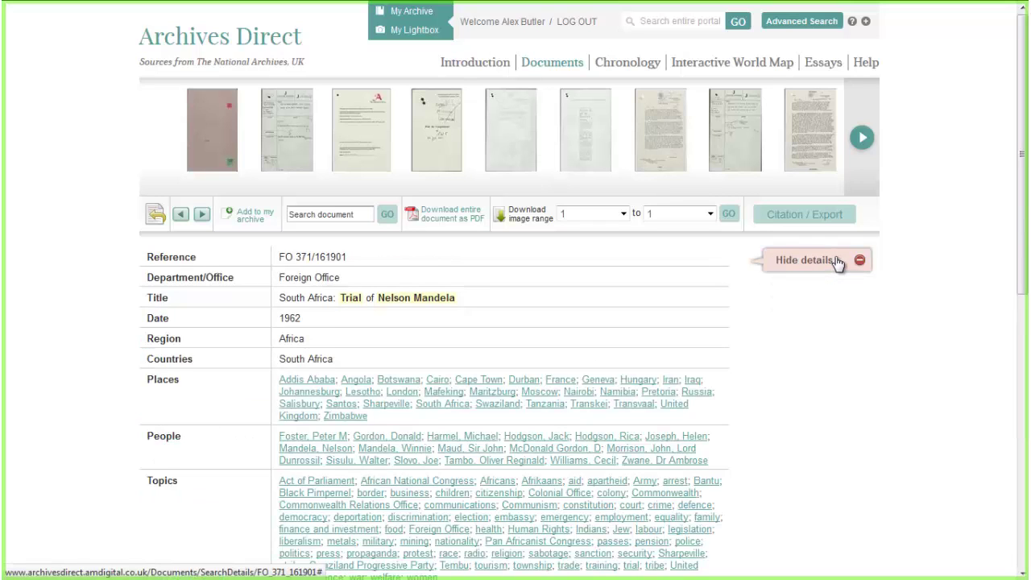
scroll(841, 306, "down", 1)
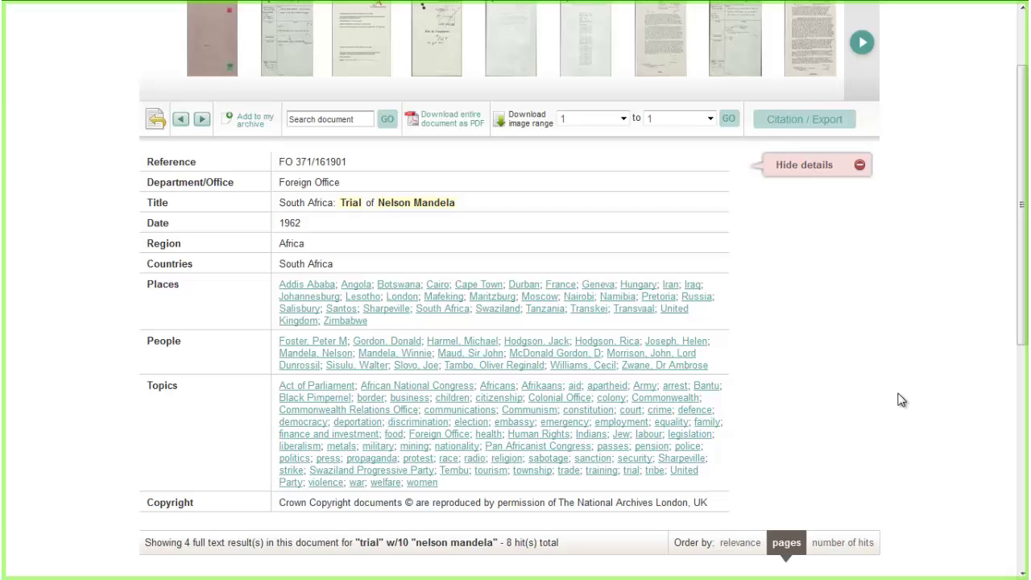
scroll(901, 395, "up", 2)
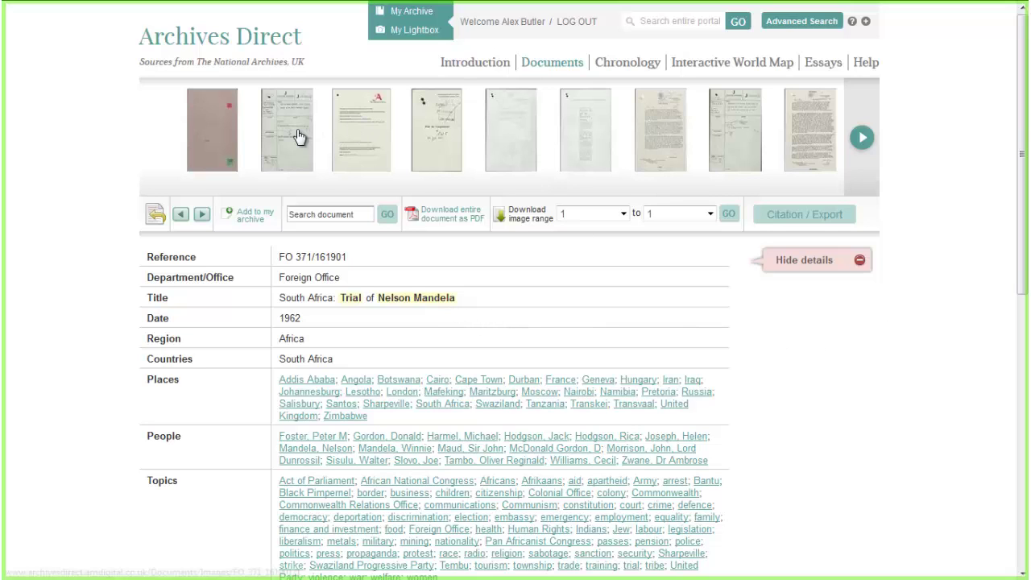
scroll(377, 394, "down", 1)
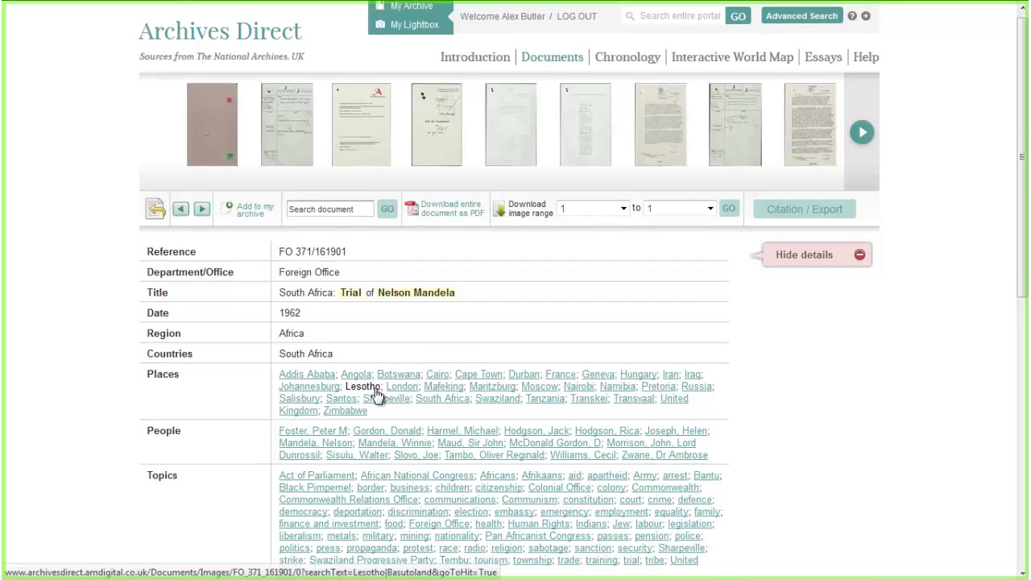
scroll(377, 395, "down", 2)
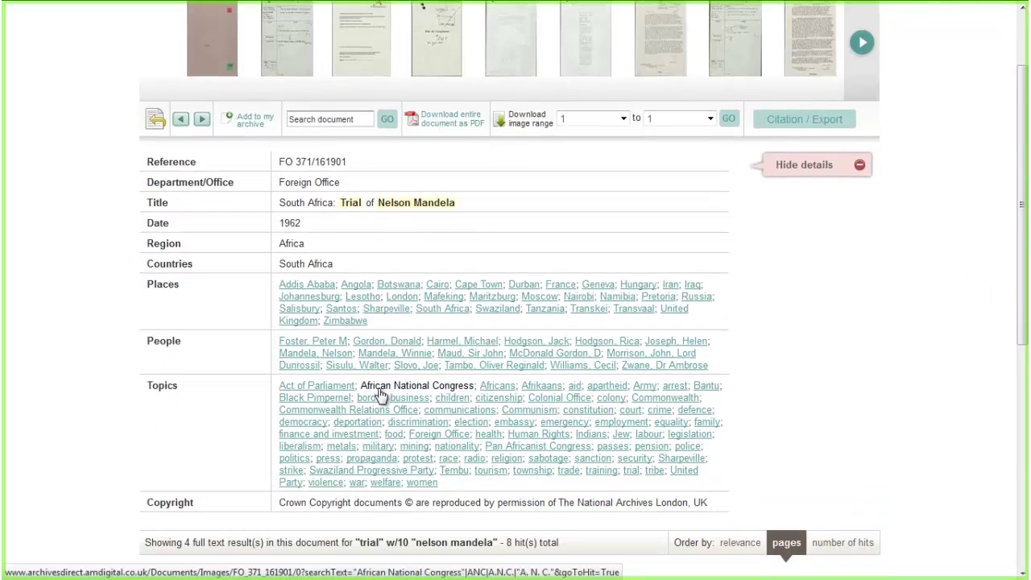
Find Nelson Mandela mentions in the document and page to image 6, the Kawawa extract
left_click(313, 358)
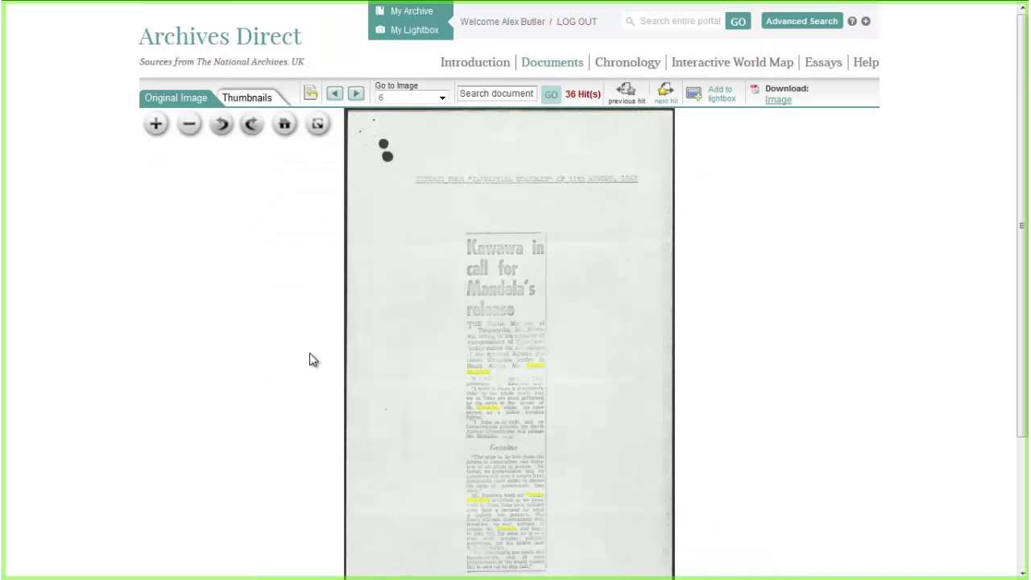
scroll(564, 323, "up", 3)
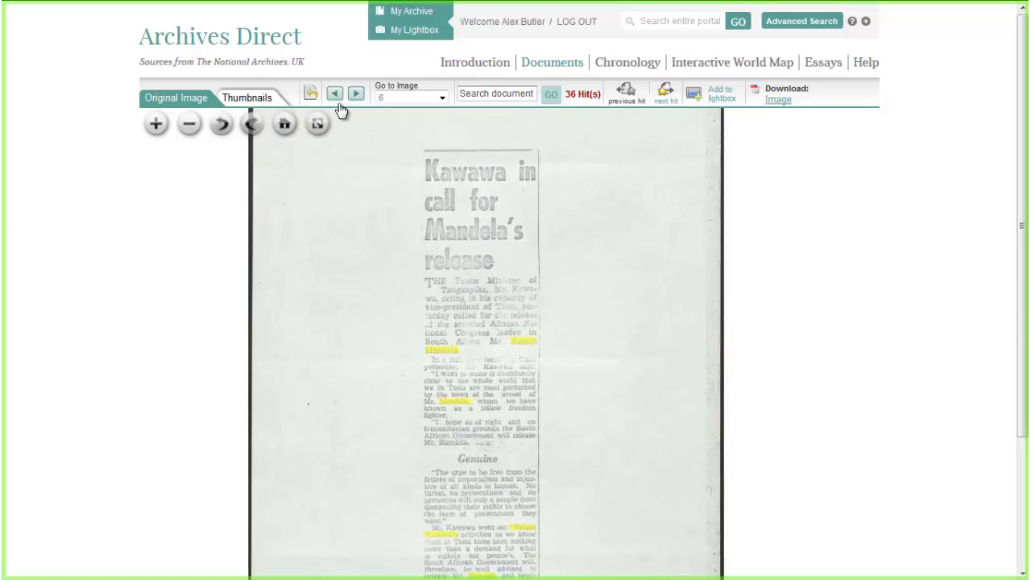
left_click(341, 96)
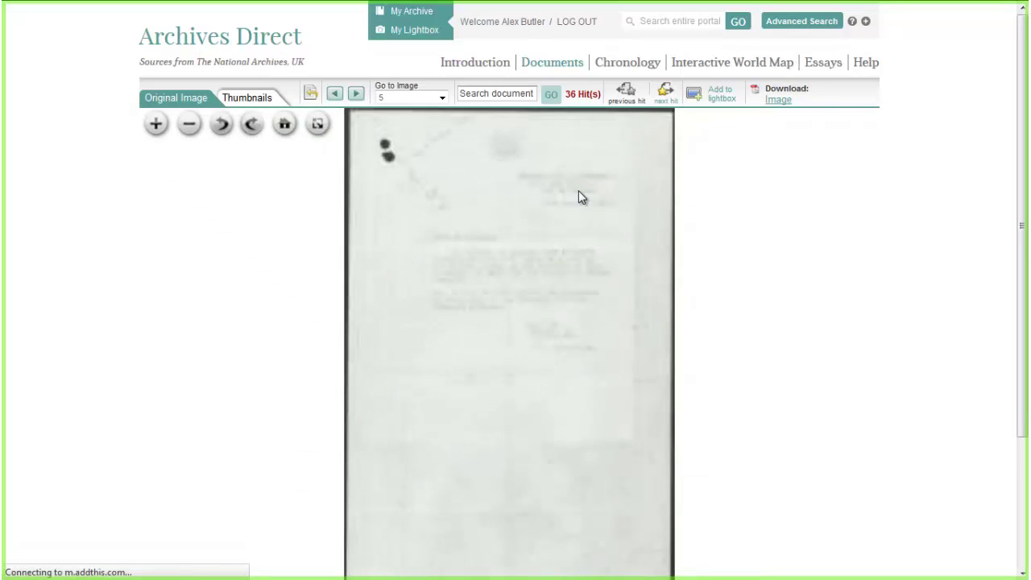
scroll(578, 202, "up", 2)
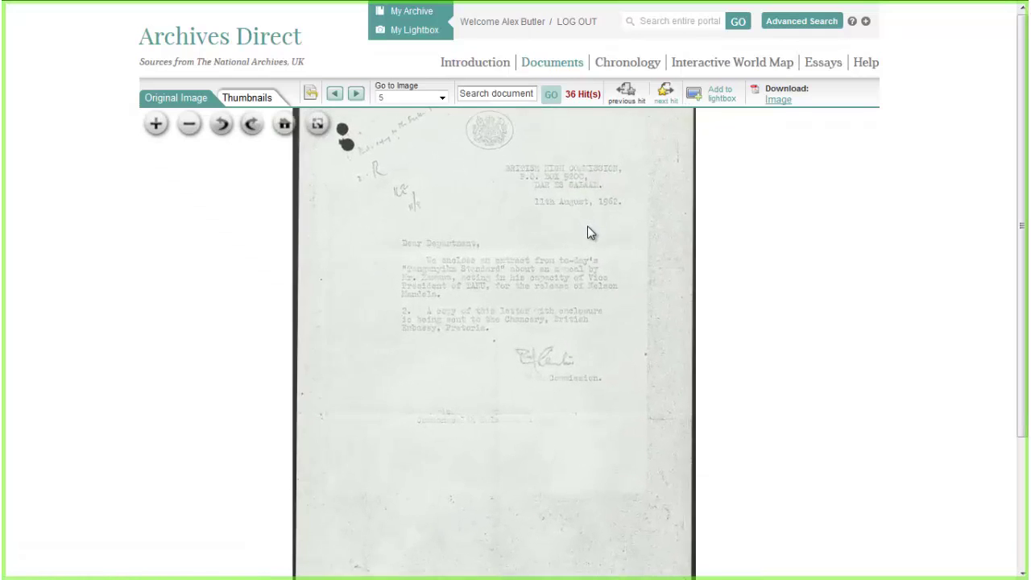
scroll(610, 298, "up", 2)
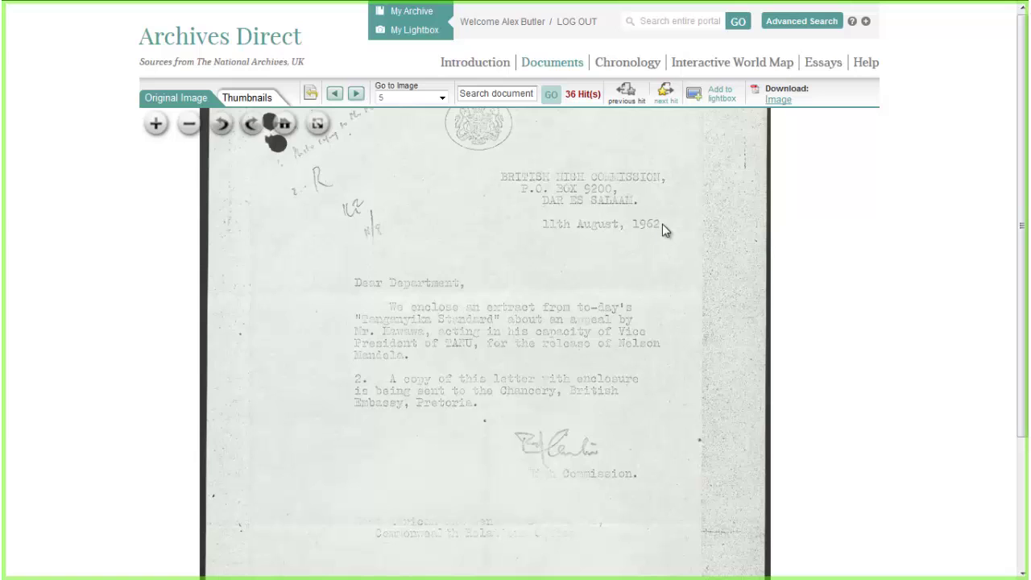
left_click(358, 95)
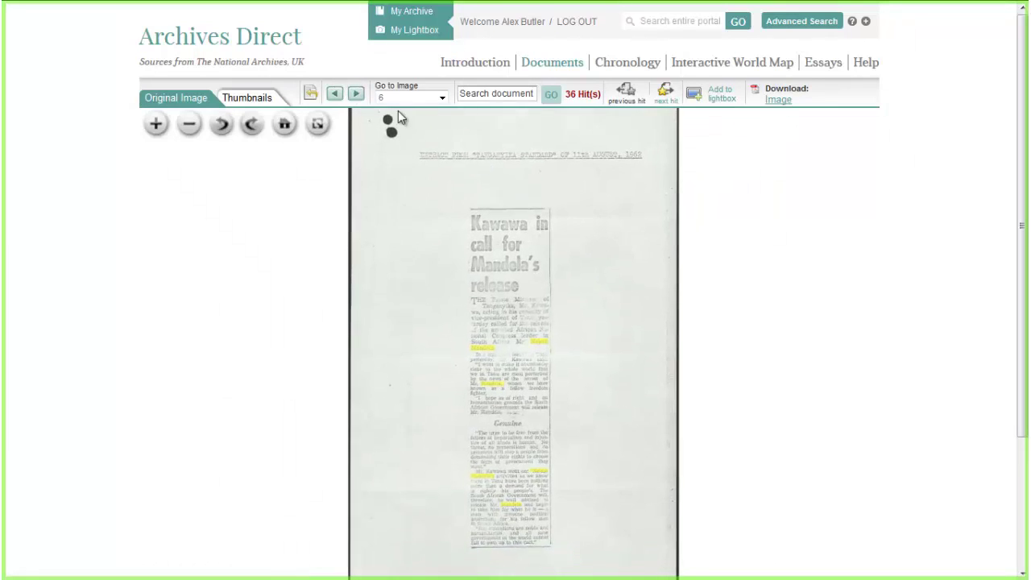
Advance to image 7, the 18 August 1962 Pretoria embassy letter, and zoom into it
left_click(357, 95)
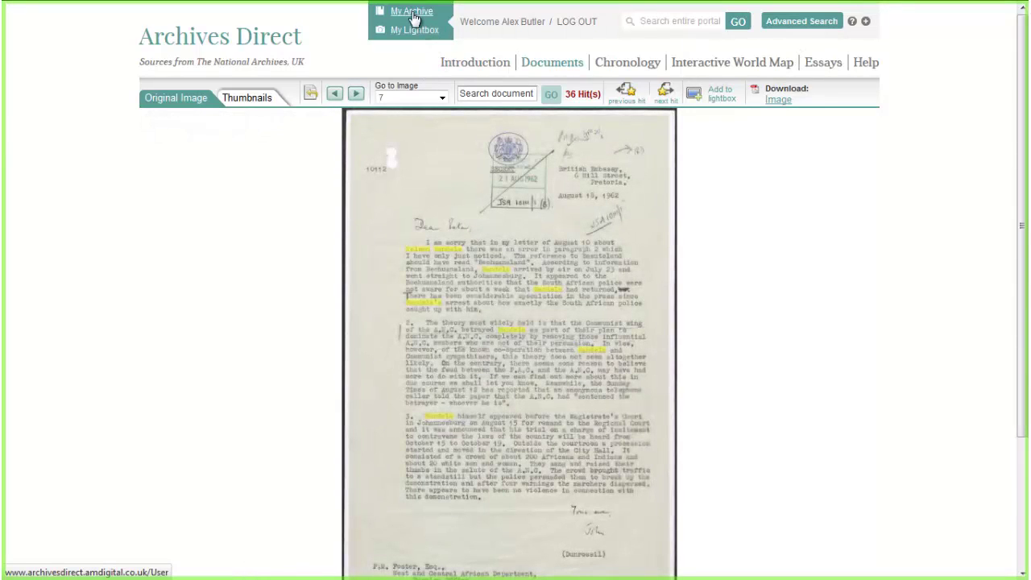
mouse_move(542, 165)
scroll(601, 284, "up", 2)
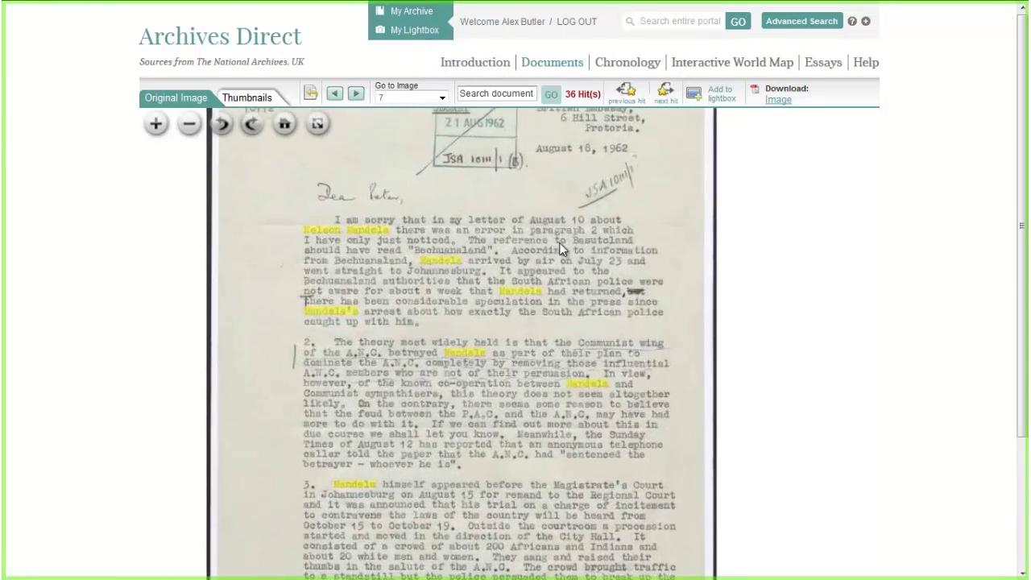
scroll(592, 258, "up", 2)
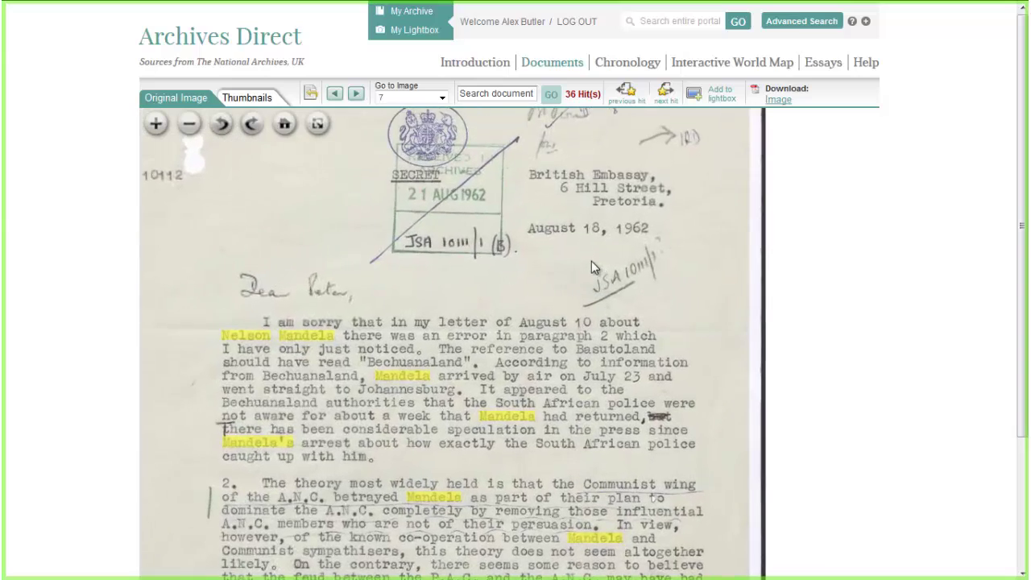
scroll(592, 261, "up", 3)
scroll(578, 312, "up", 2)
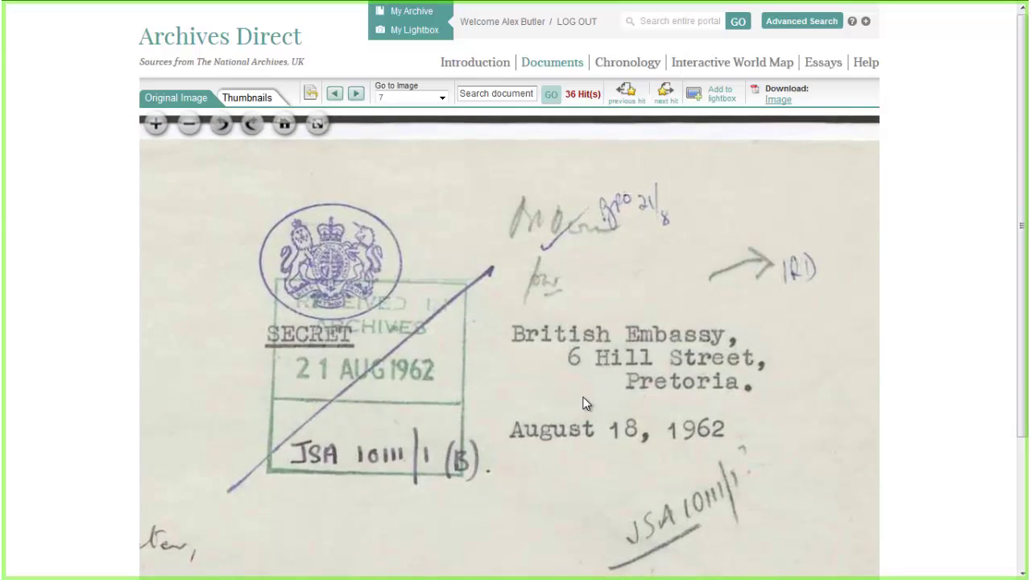
scroll(585, 394, "down", 3)
Pan and scroll through the letter to read paragraphs 1–3
left_click_drag(591, 390, 592, 296)
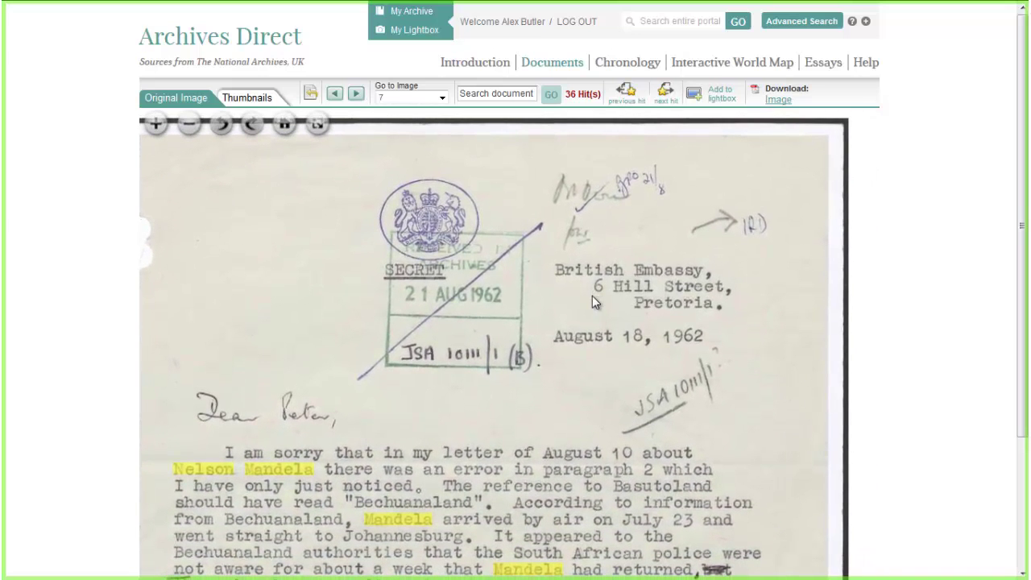
scroll(588, 367, "down", 4)
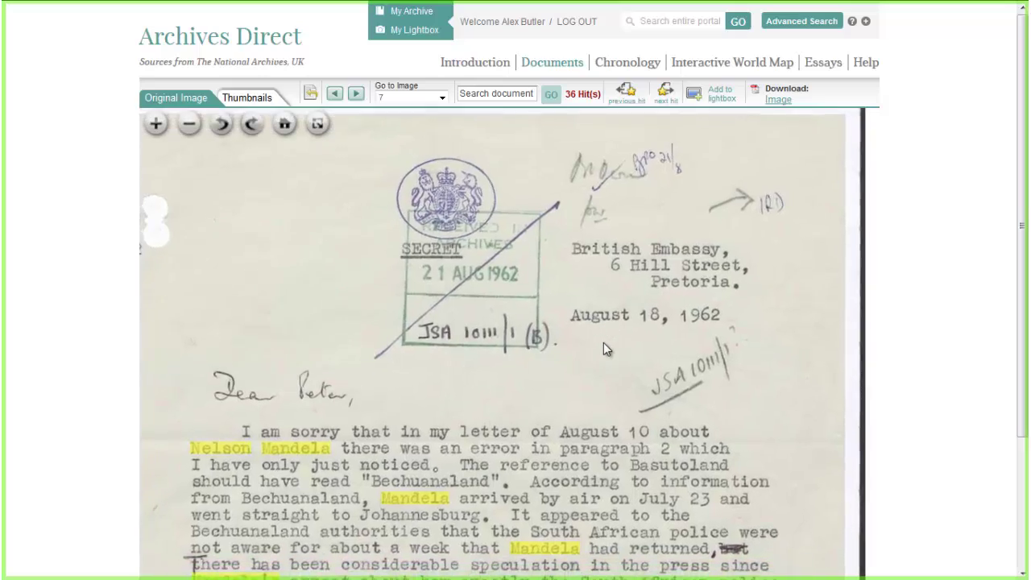
scroll(671, 446, "down", 3)
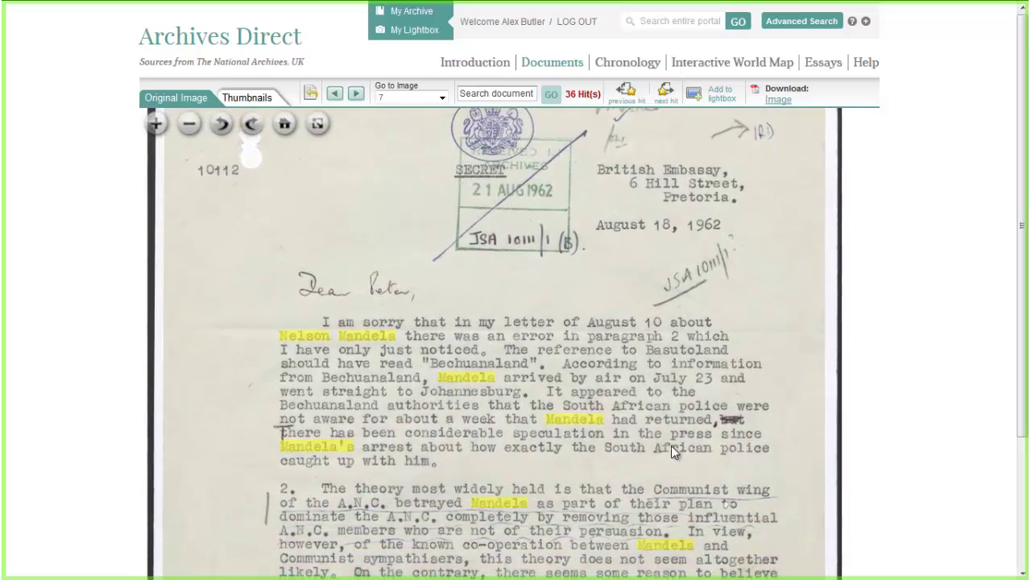
scroll(678, 390, "down", 2)
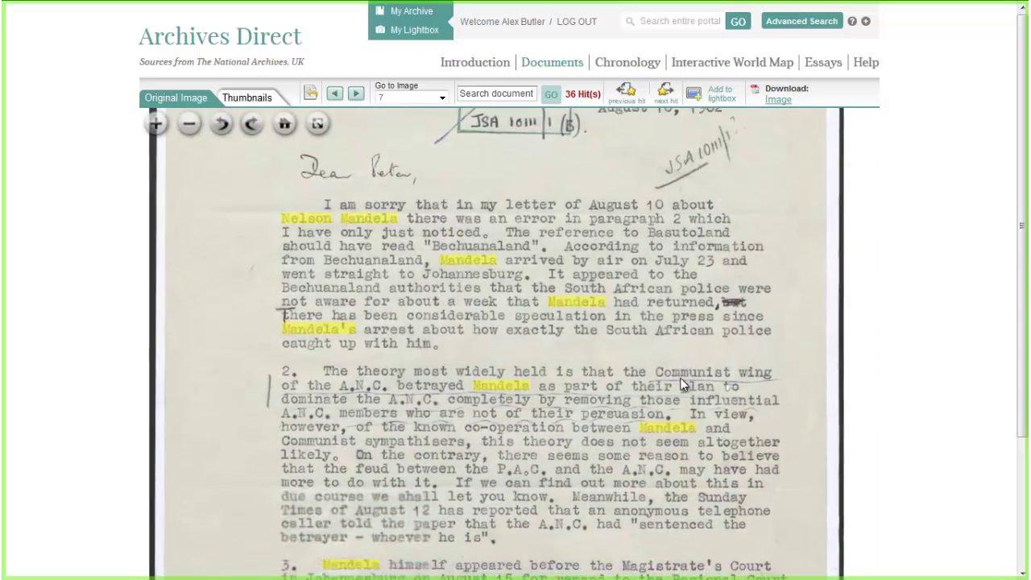
scroll(675, 403, "down", 1)
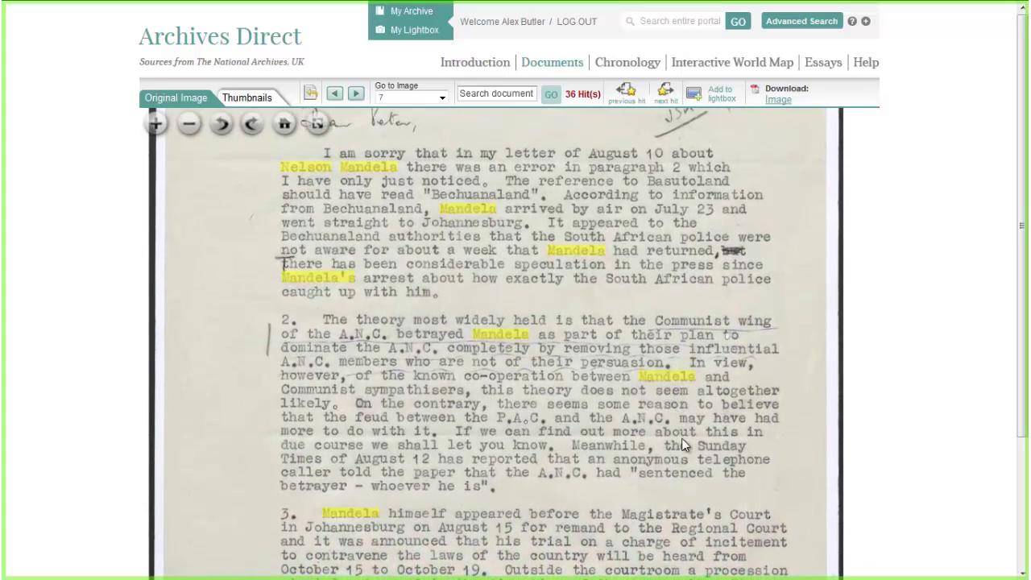
scroll(682, 413, "down", 1)
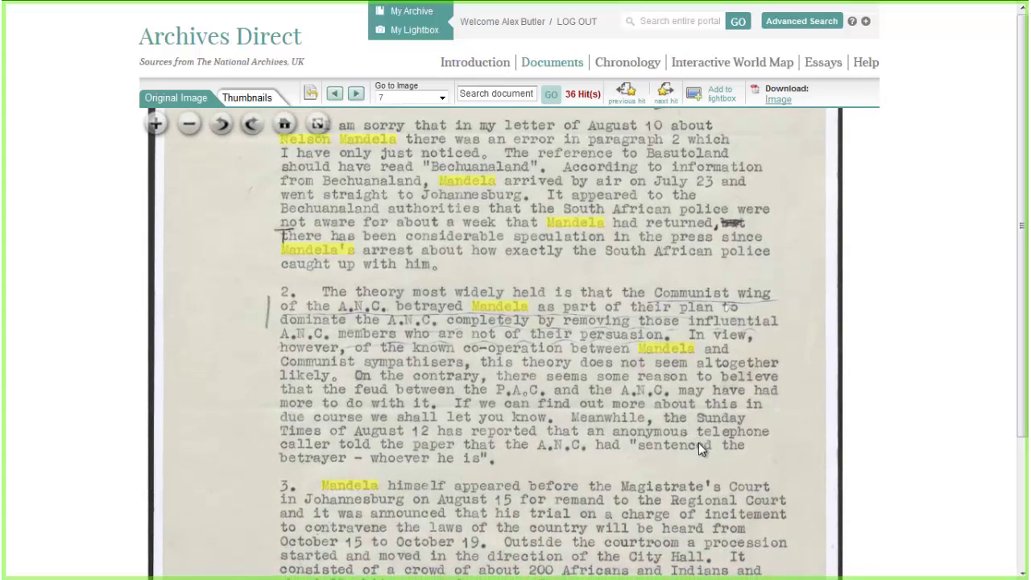
scroll(703, 452, "down", 1)
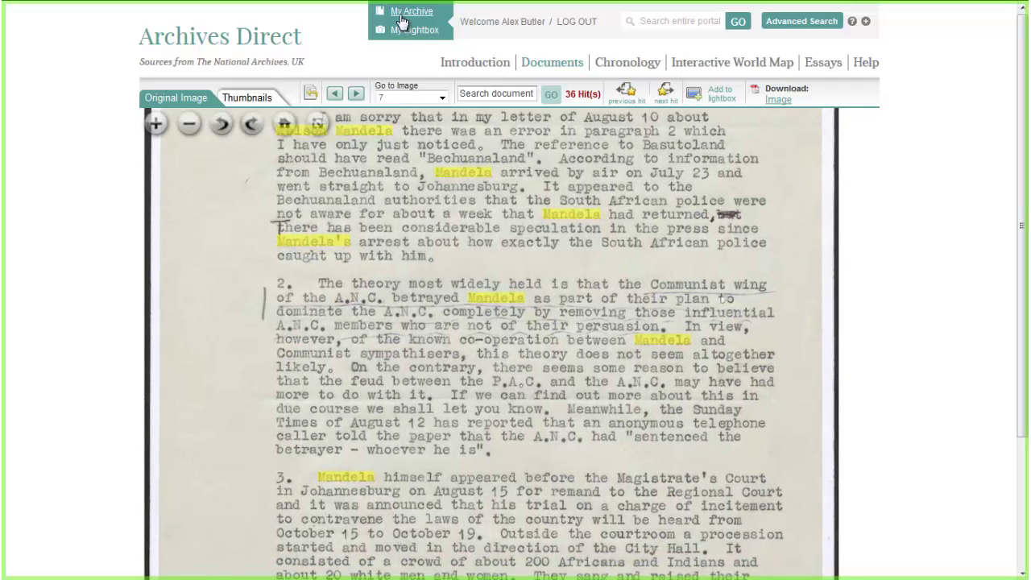
Return to the home page and open My Archive's bookshelf of six saved documents
left_click(259, 49)
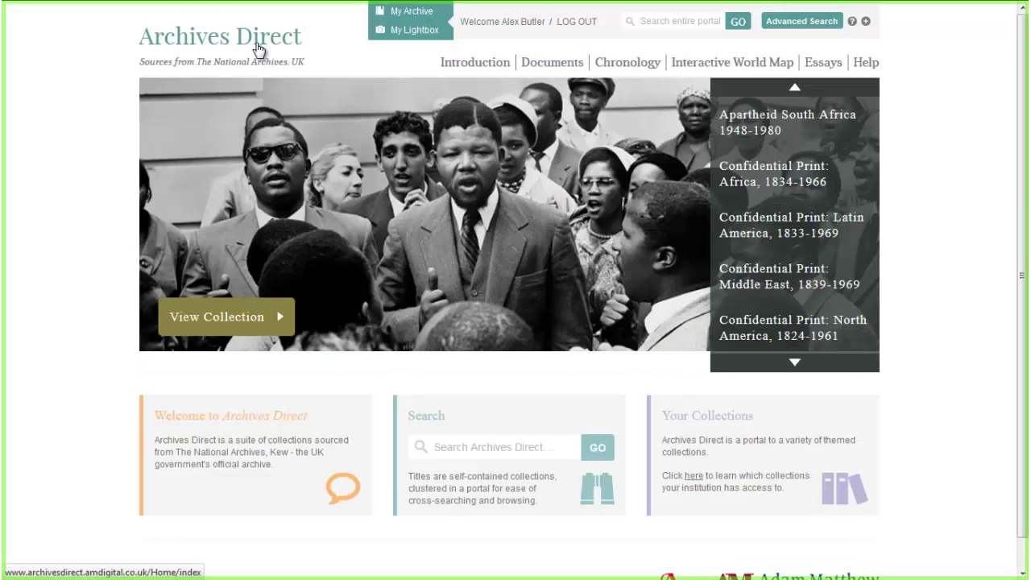
left_click(403, 13)
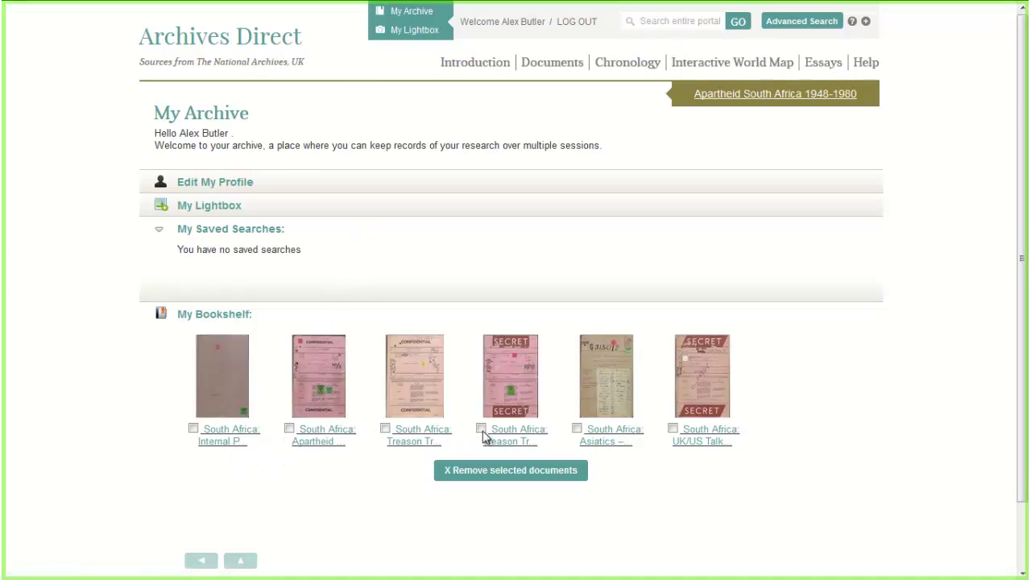
Open saved file DO 35/10559 and jump to Harold Macmillan's page, image 87
left_click(333, 445)
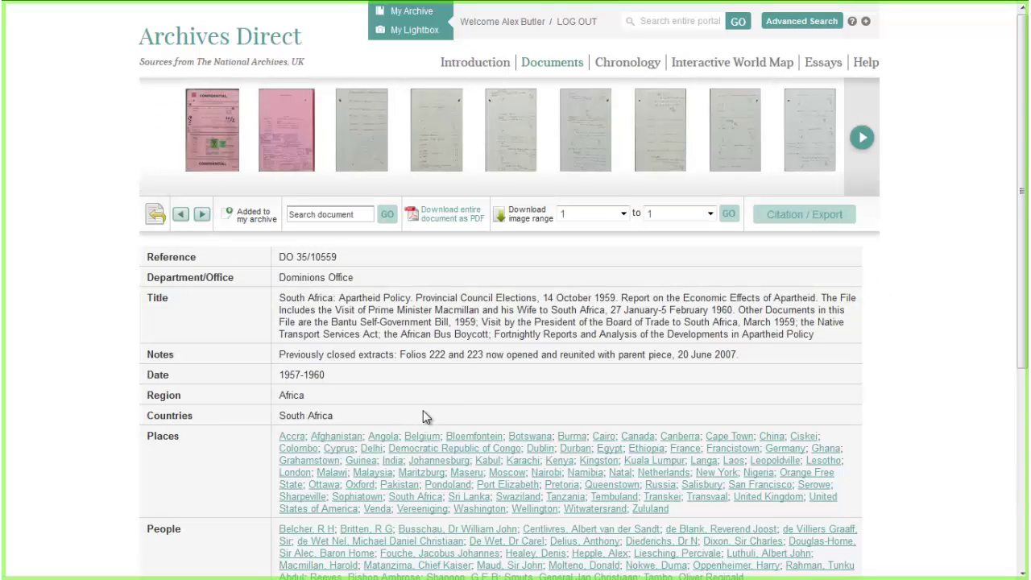
scroll(514, 355, "down", 2)
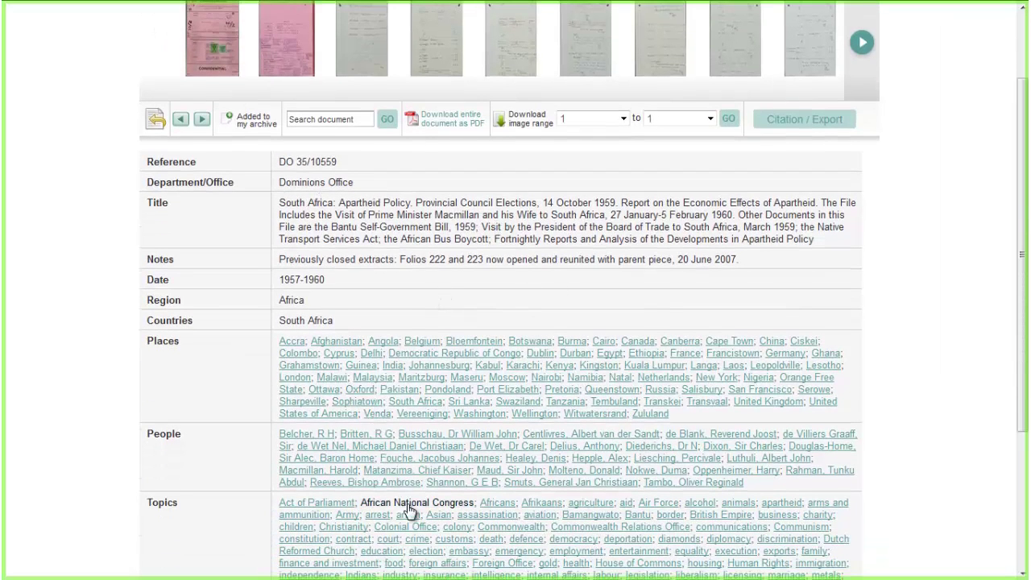
scroll(417, 522, "down", 2)
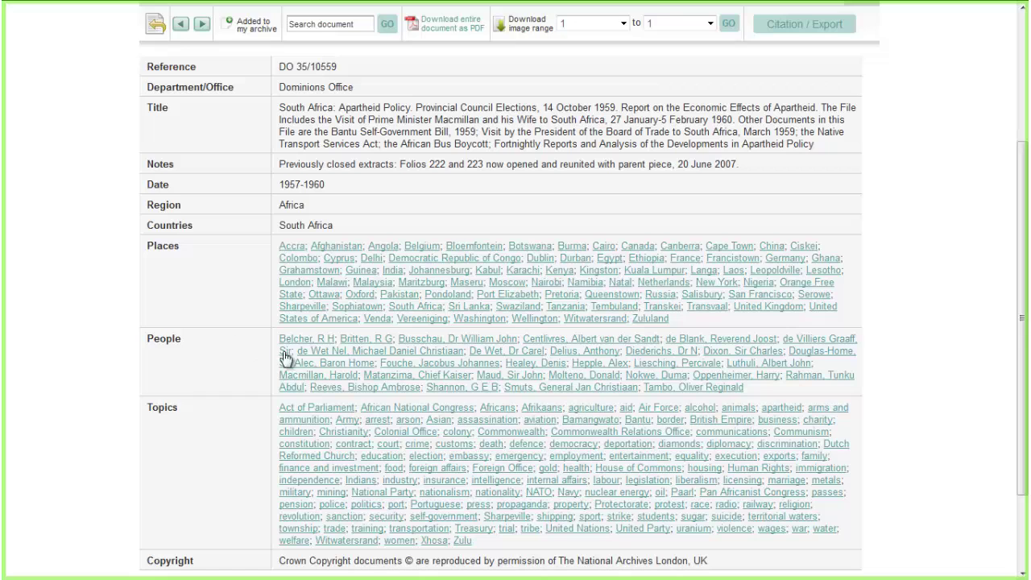
left_click(305, 381)
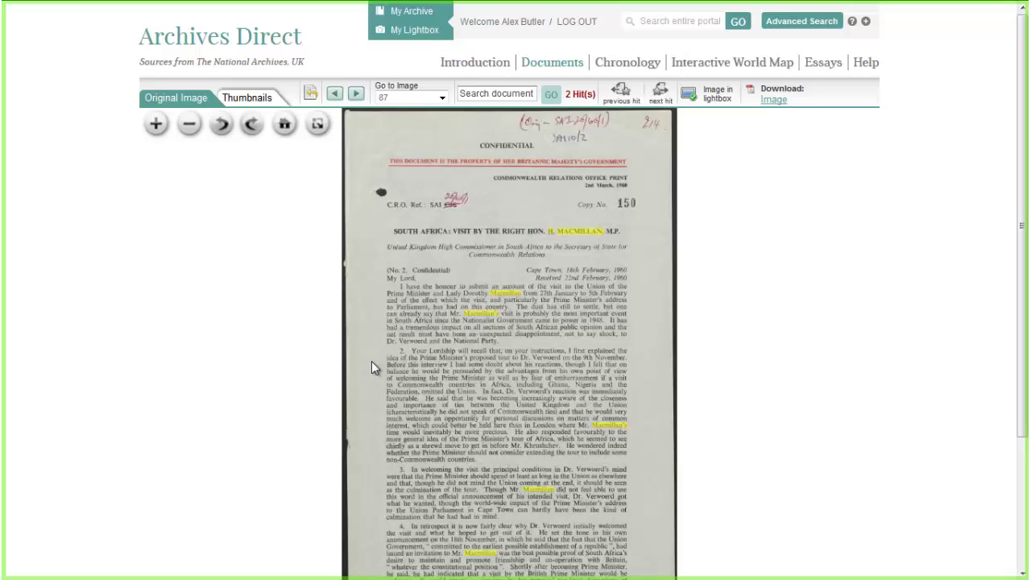
Zoom into image 87 and read the High Commissioner's 18 February 1960 Cape Town dispatch
scroll(602, 260, "up", 2)
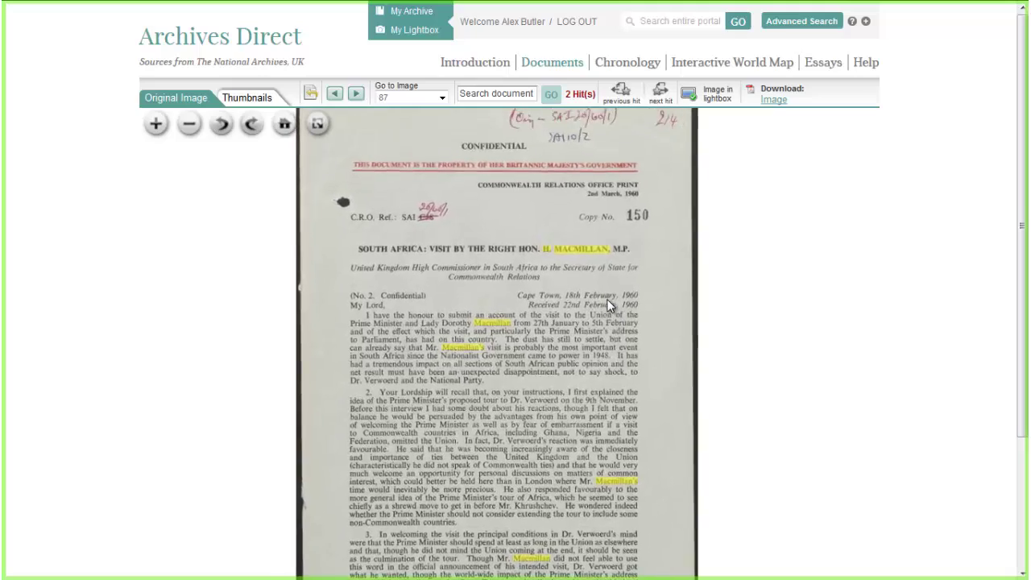
scroll(530, 311, "up", 1)
left_click_drag(530, 311, 537, 329)
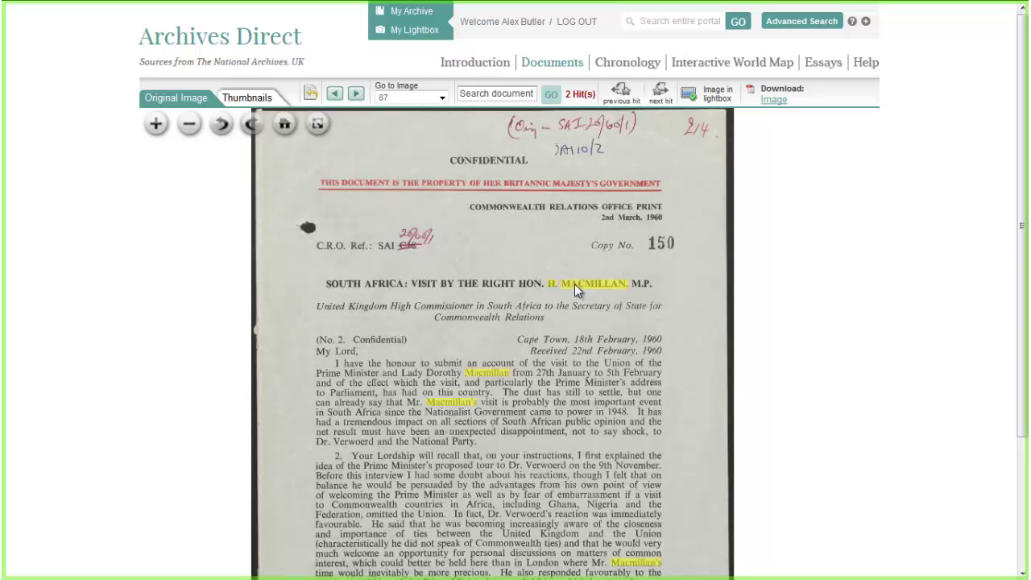
left_click_drag(577, 396, 581, 346)
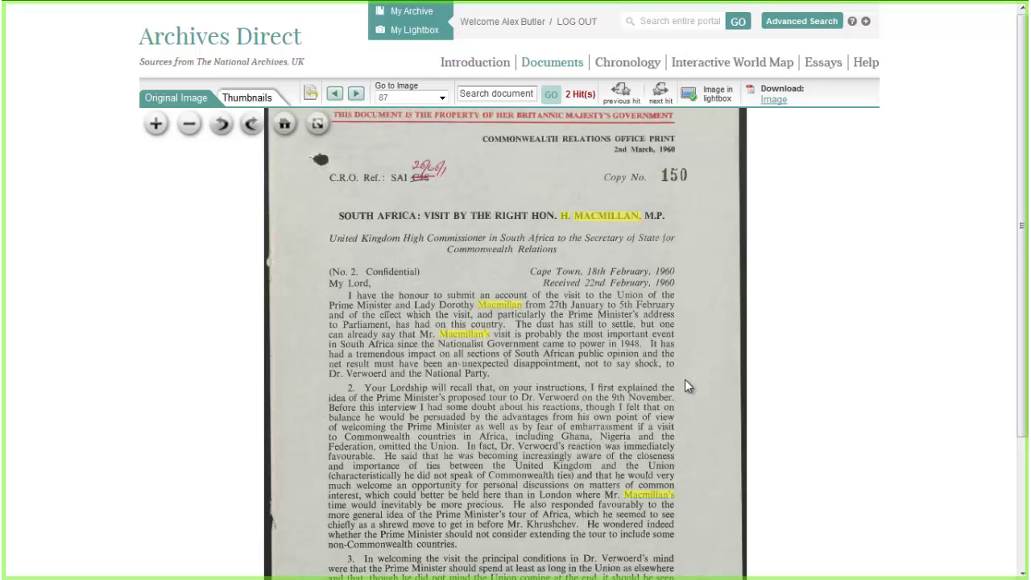
scroll(678, 367, "down", 1)
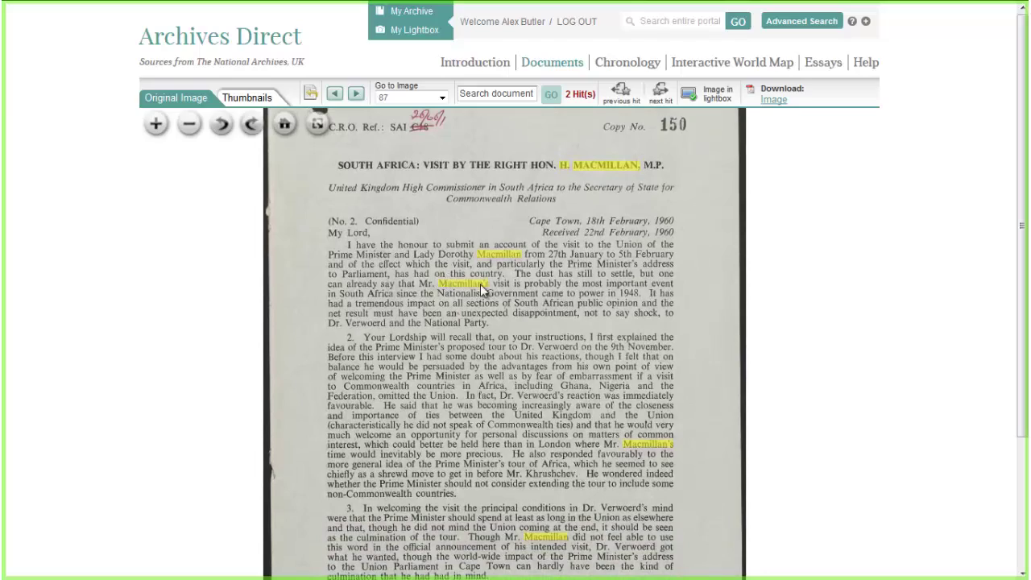
scroll(573, 368, "down", 1)
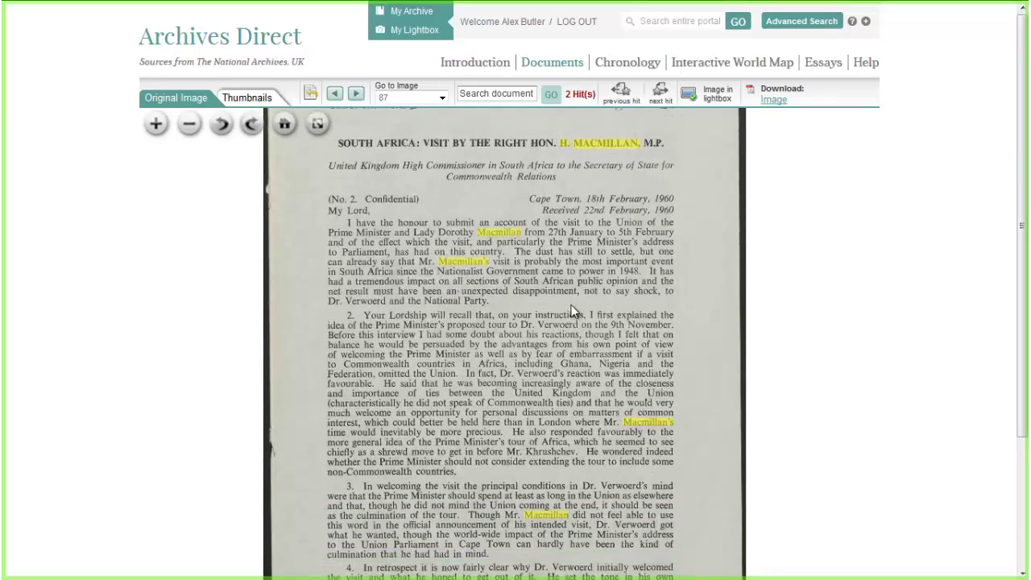